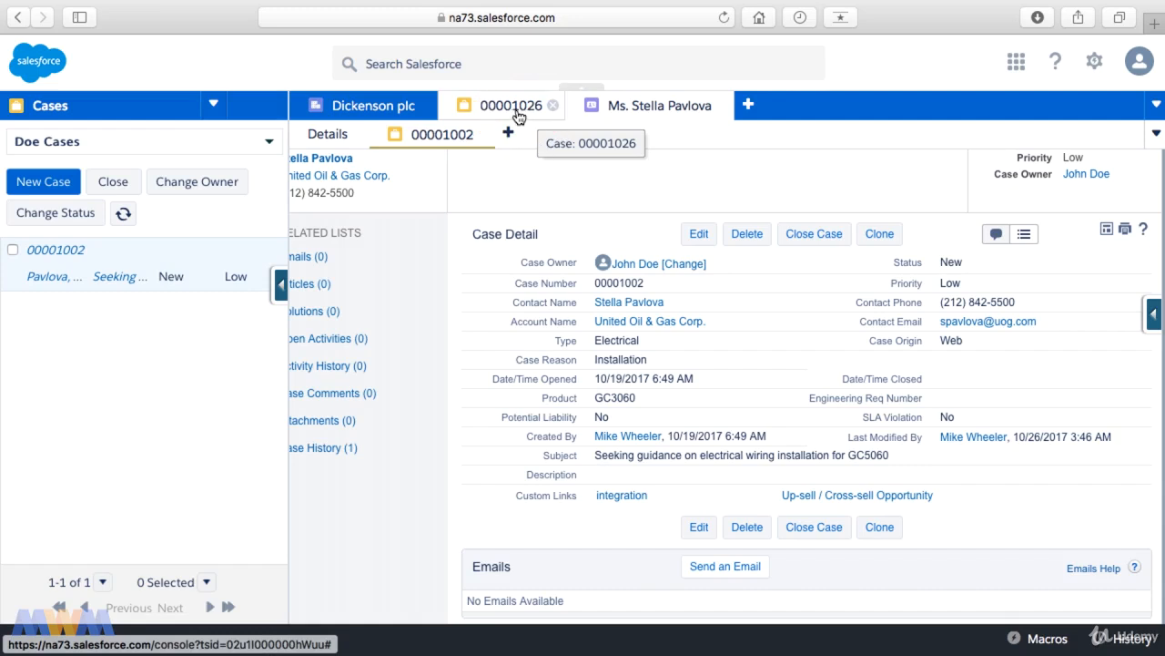
# Open the page layout editor from the detail page of the contact's electrical wiring installation case
pyautogui.click(437, 136)
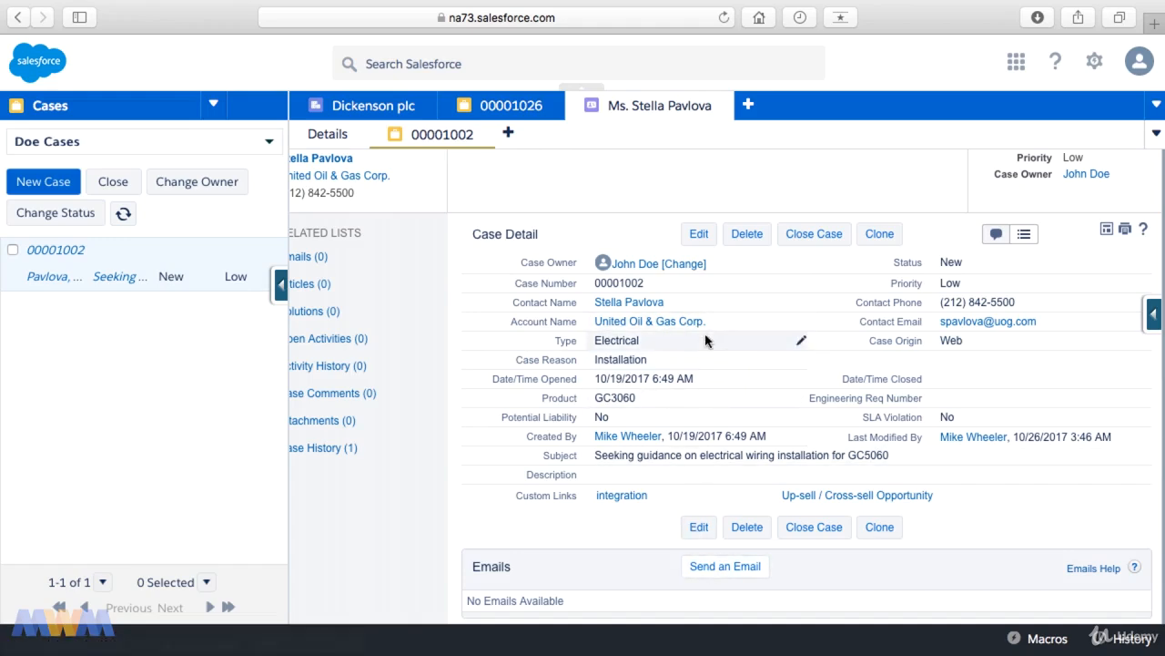
pyautogui.scroll(-1, 618, 507)
pyautogui.scroll(-3, 618, 504)
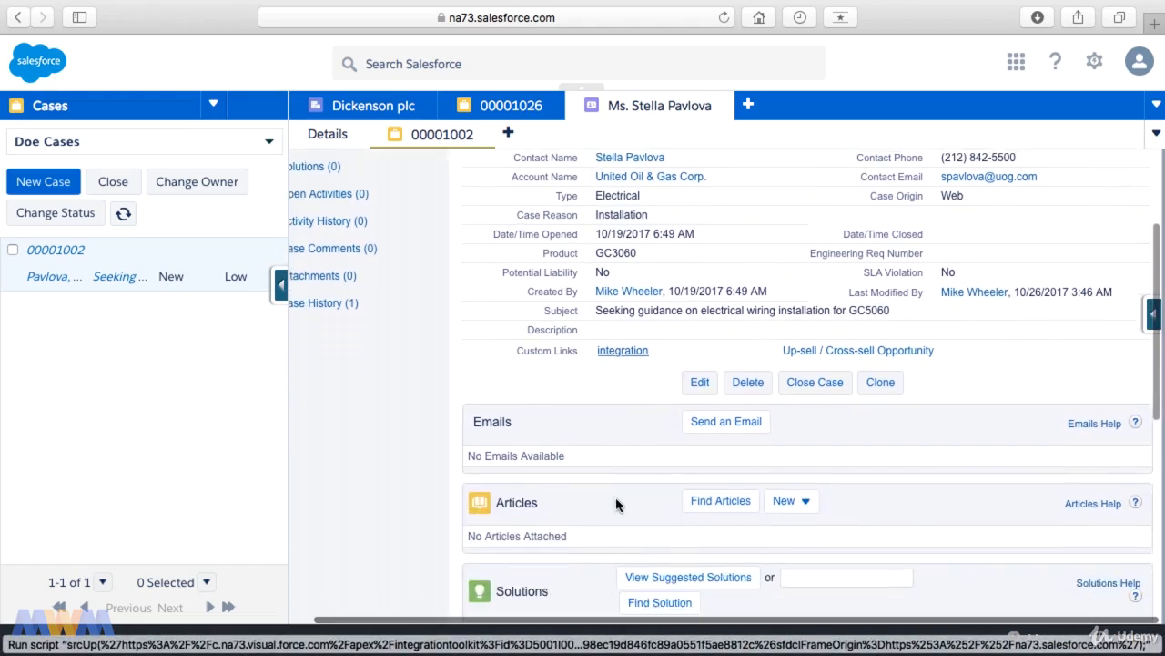
pyautogui.scroll(3, 616, 503)
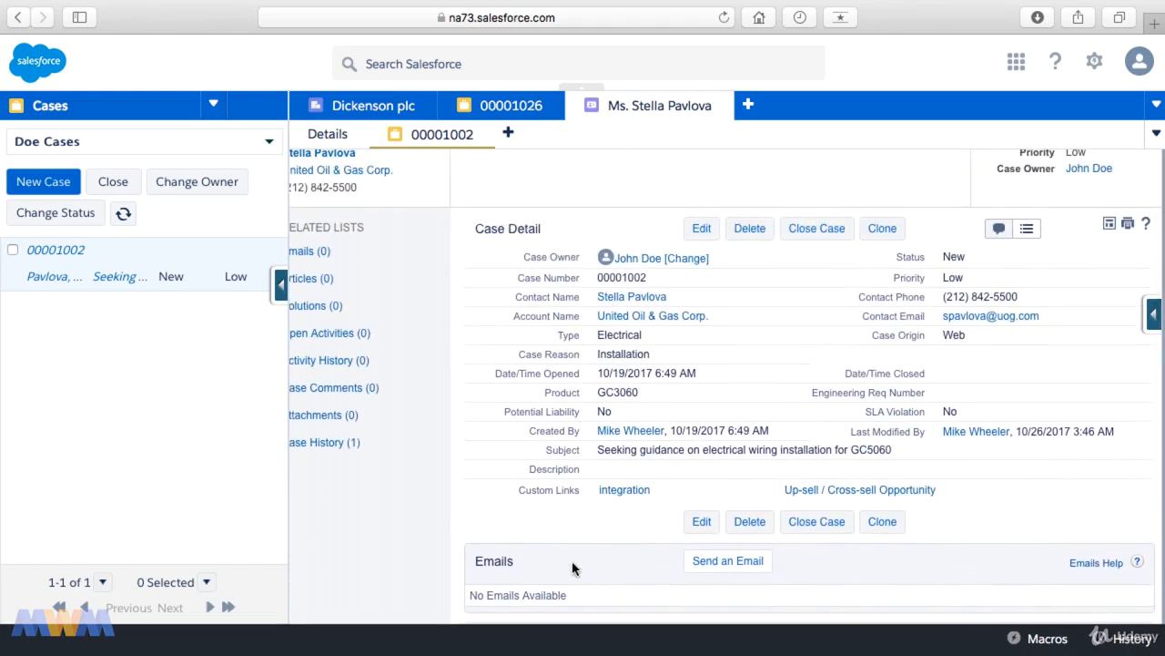
pyautogui.click(1153, 319)
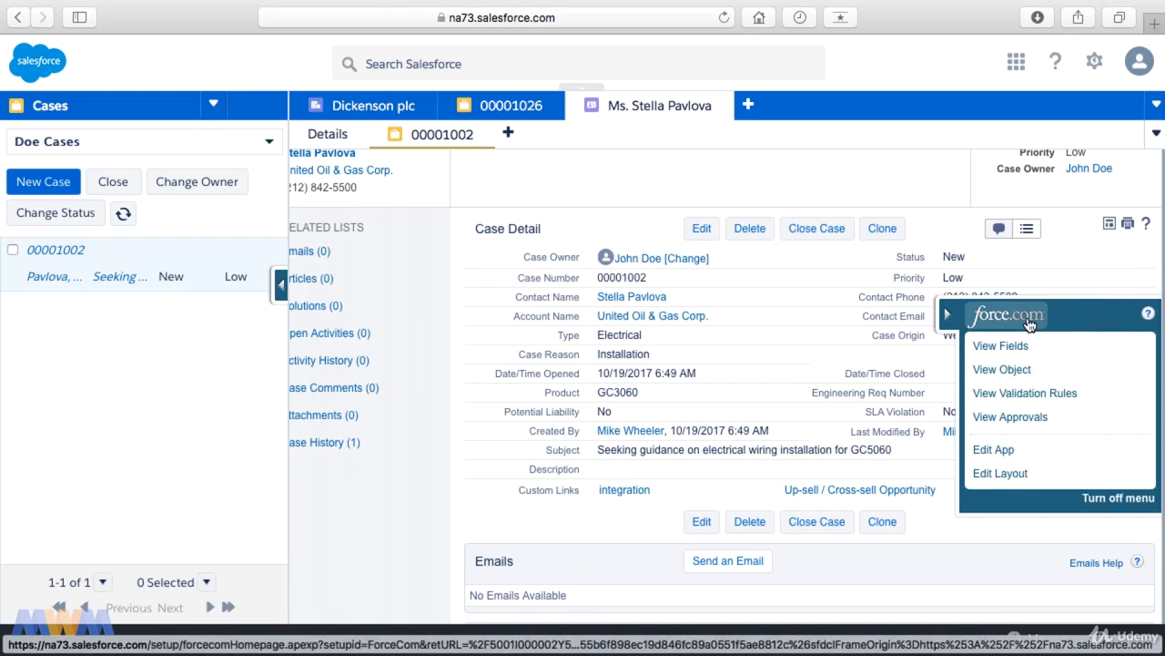
pyautogui.click(999, 473)
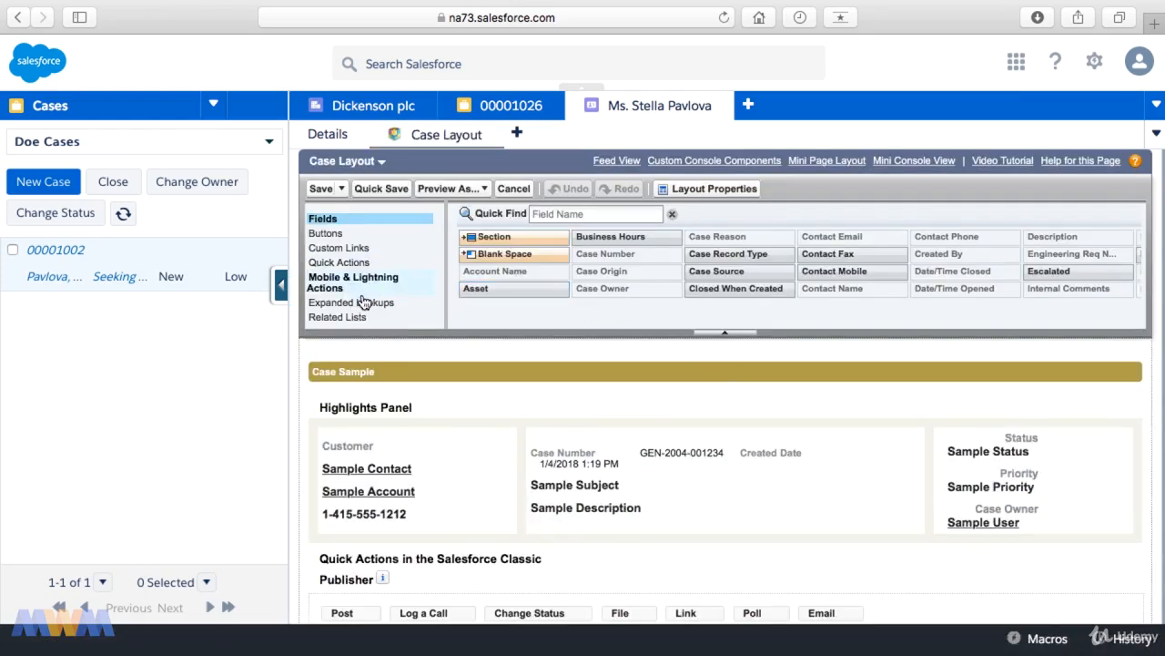
# Check the Emails entry among the related lists in the Case Layout and save the layout
pyautogui.click(351, 307)
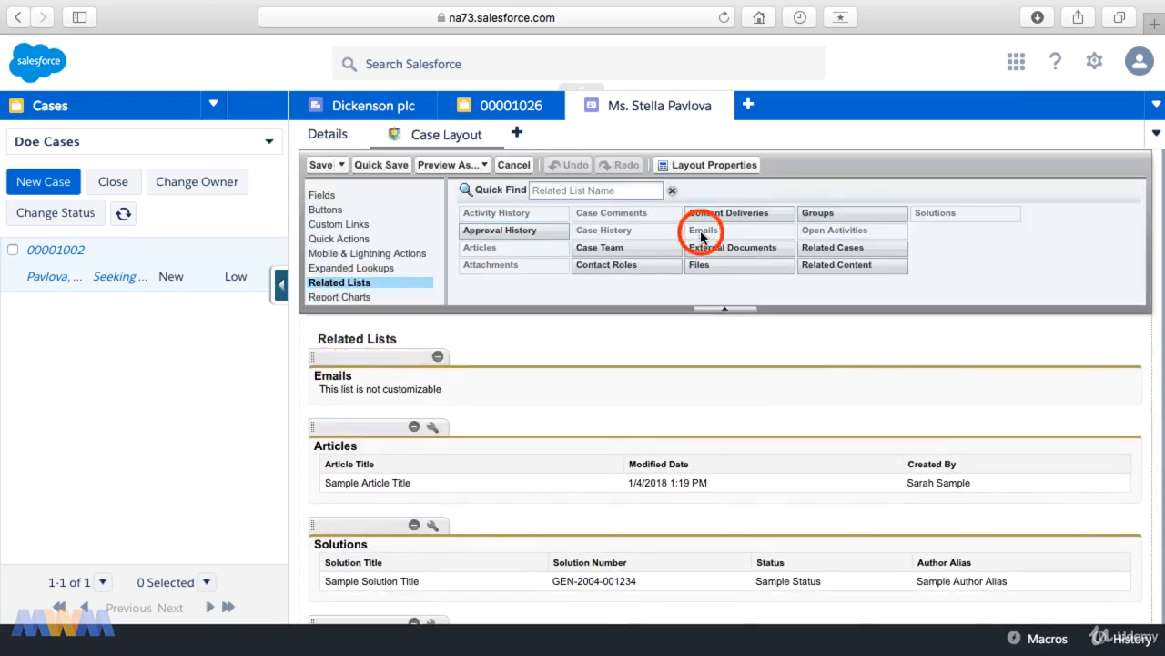
pyautogui.moveTo(697, 229); pyautogui.dragTo(626, 380)
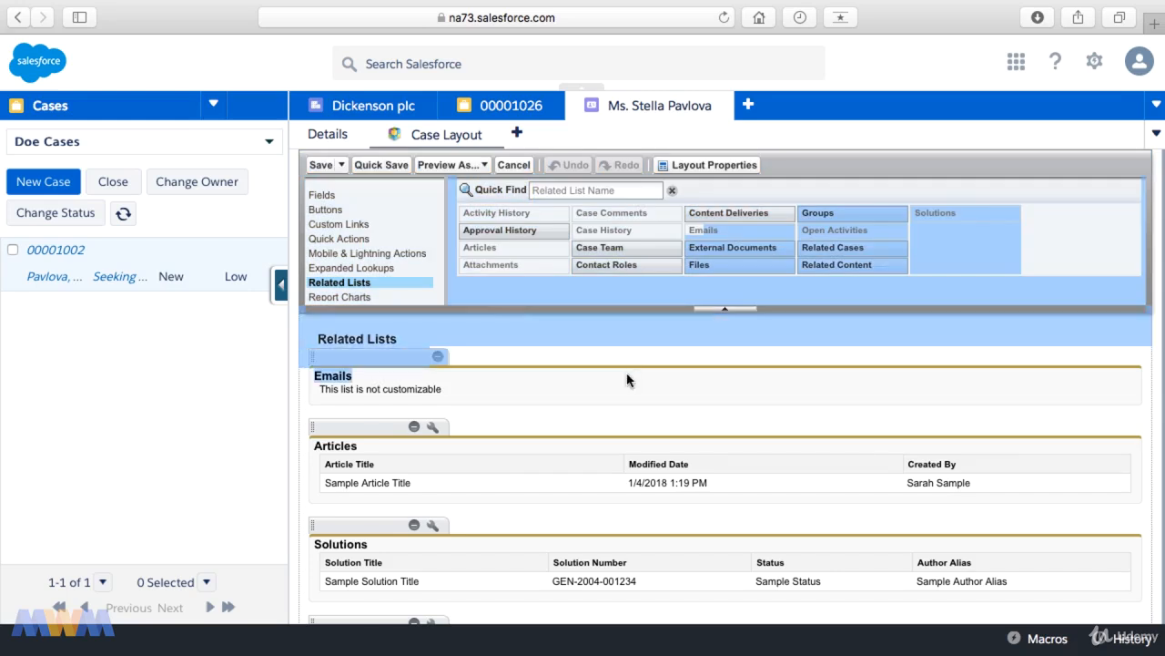
pyautogui.click(626, 380)
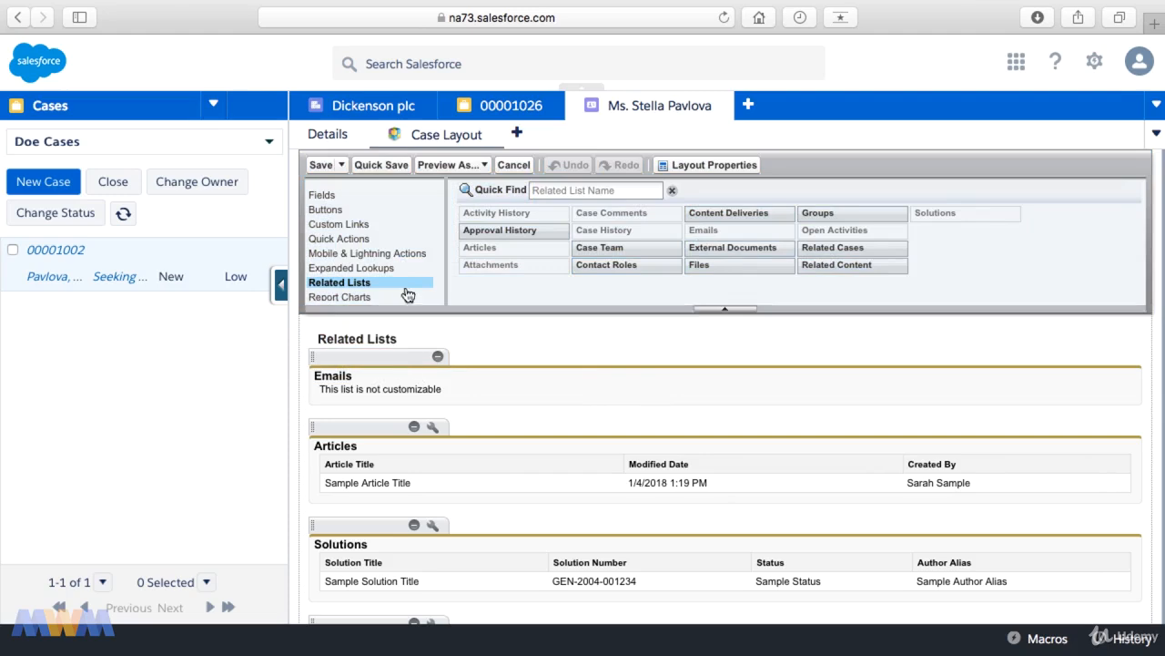
pyautogui.click(320, 165)
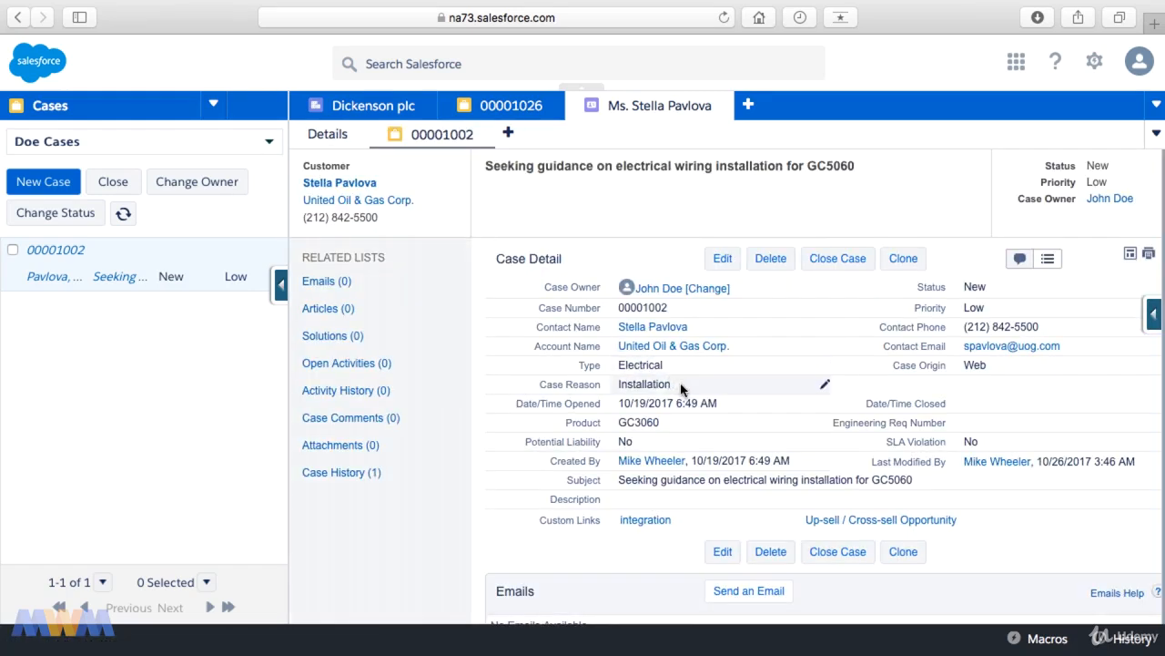
# Start an email from the case's Emails related list and apply the Support: Case Response template
pyautogui.scroll(-5, 681, 390)
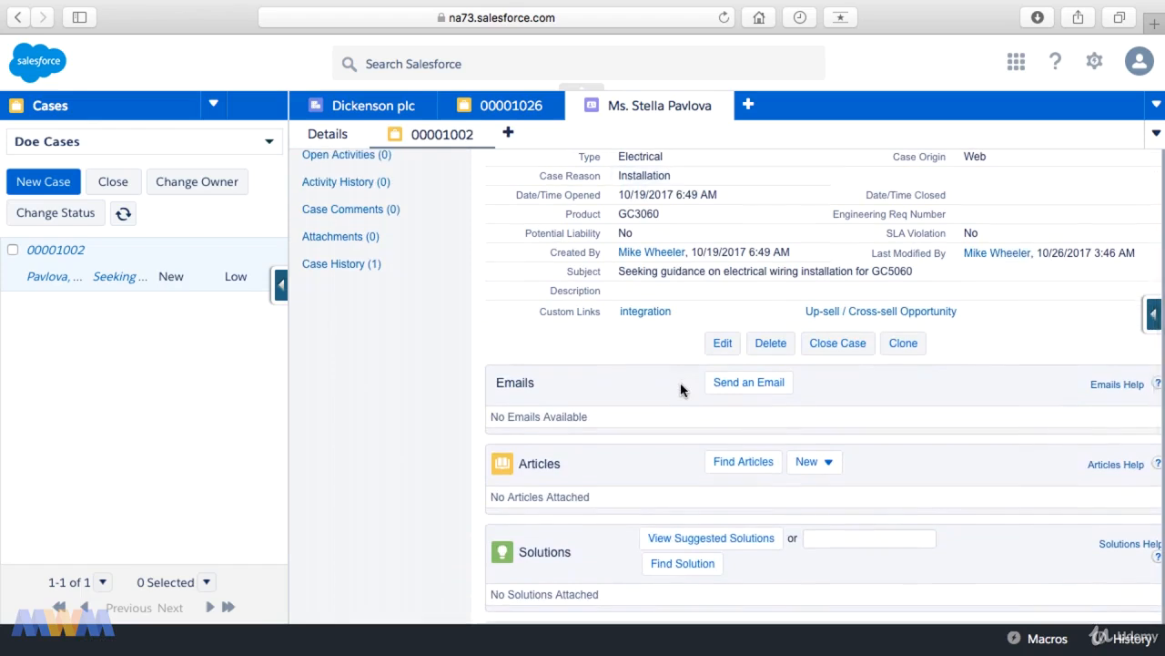
pyautogui.click(763, 384)
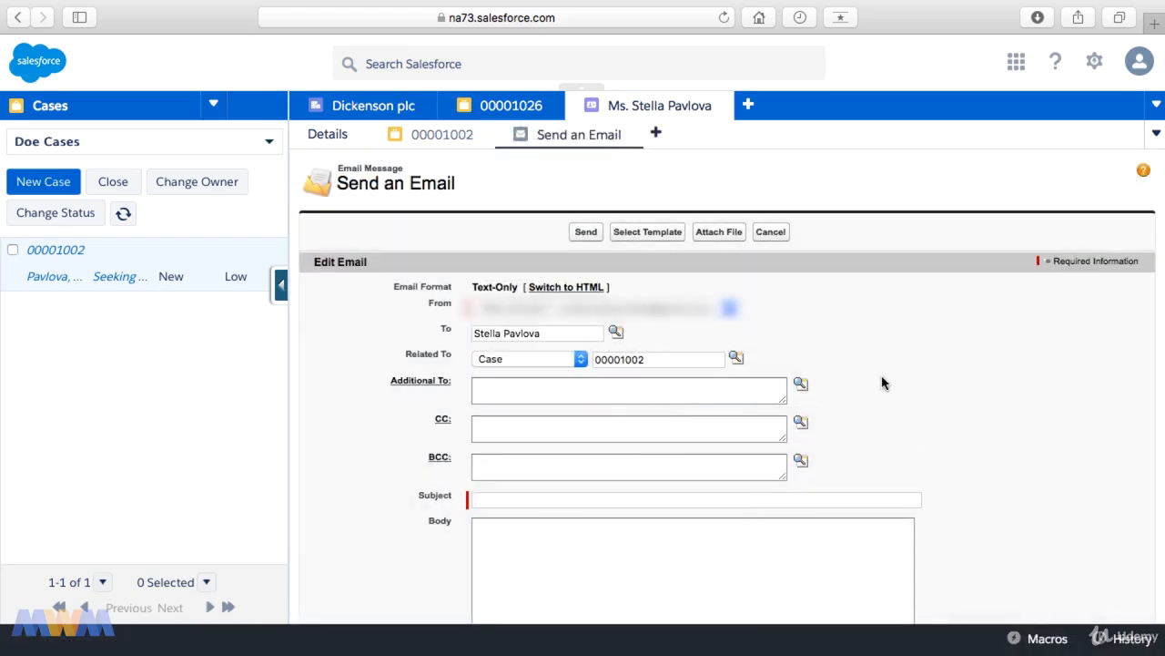
pyautogui.click(670, 235)
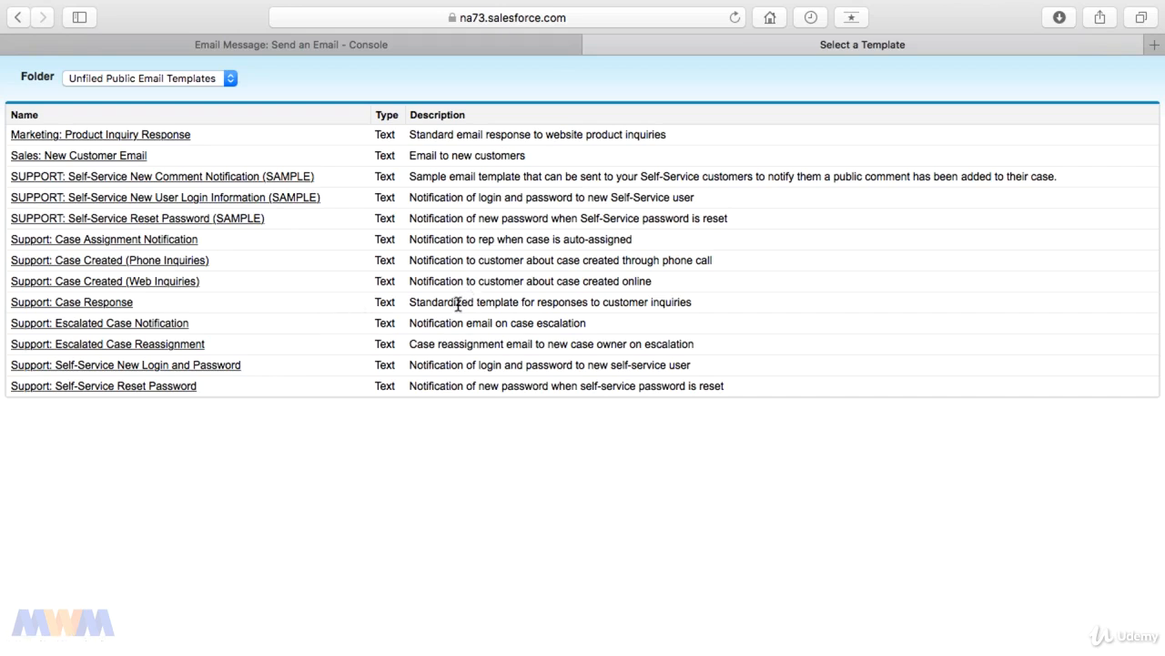
pyautogui.moveTo(458, 304); pyautogui.dragTo(549, 310)
pyautogui.tripleClick(549, 310)
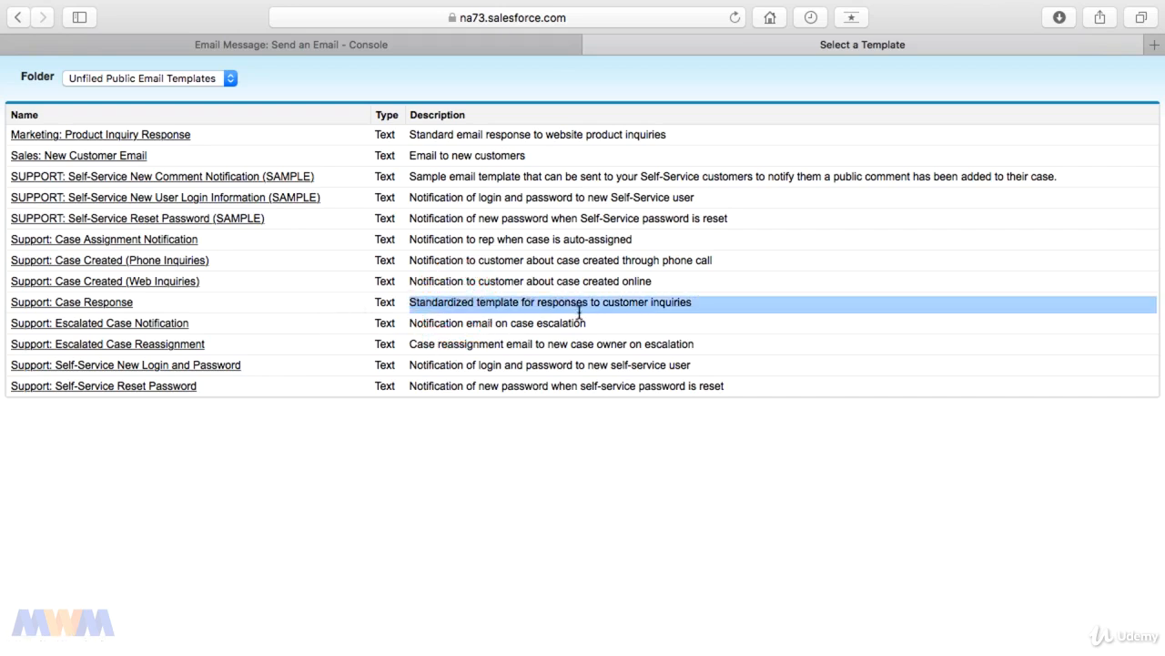
pyautogui.click(112, 303)
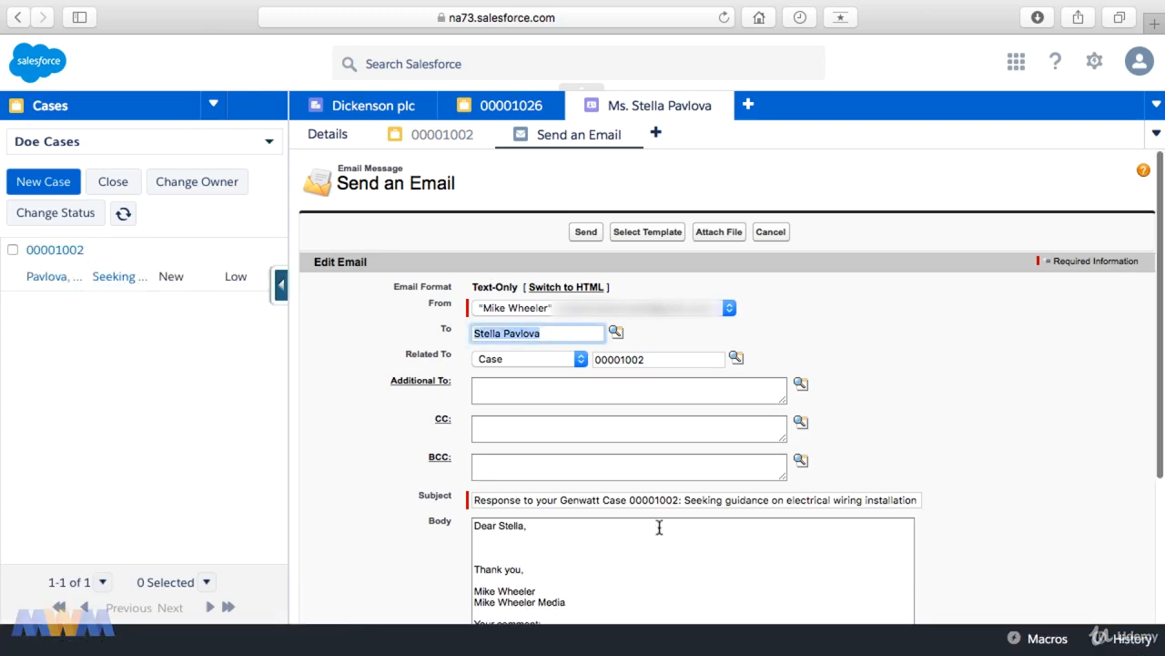
# Review the full subject line of the email draft and the merged greeting and signature in its body
pyautogui.scroll(-2, 659, 528)
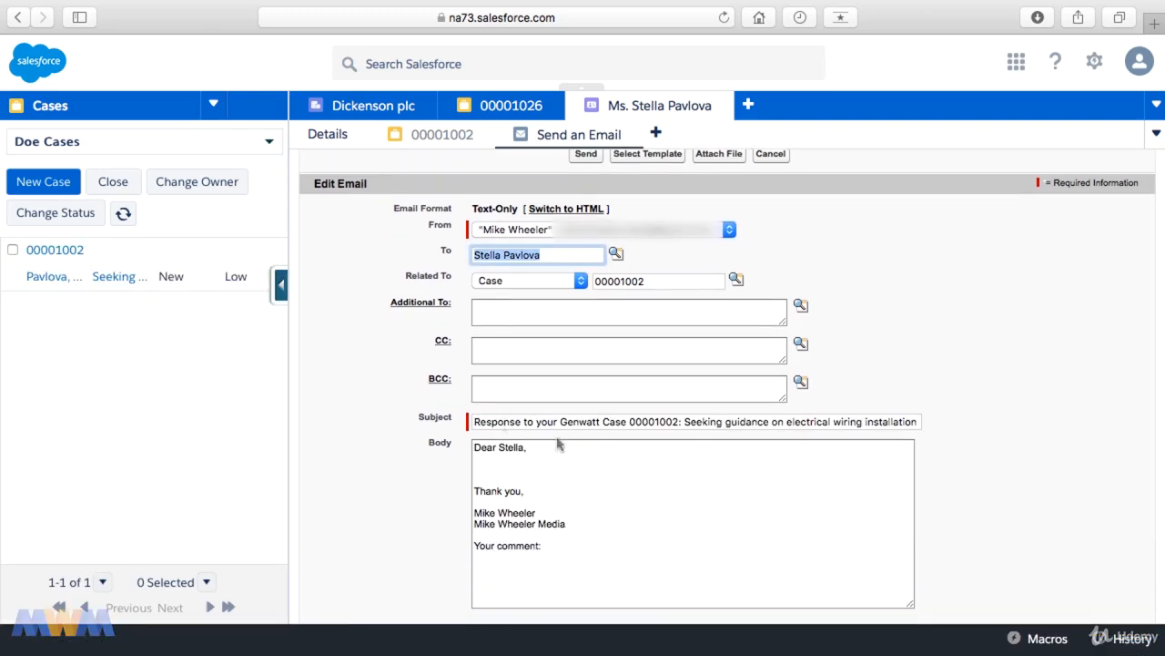
pyautogui.doubleClick(505, 423)
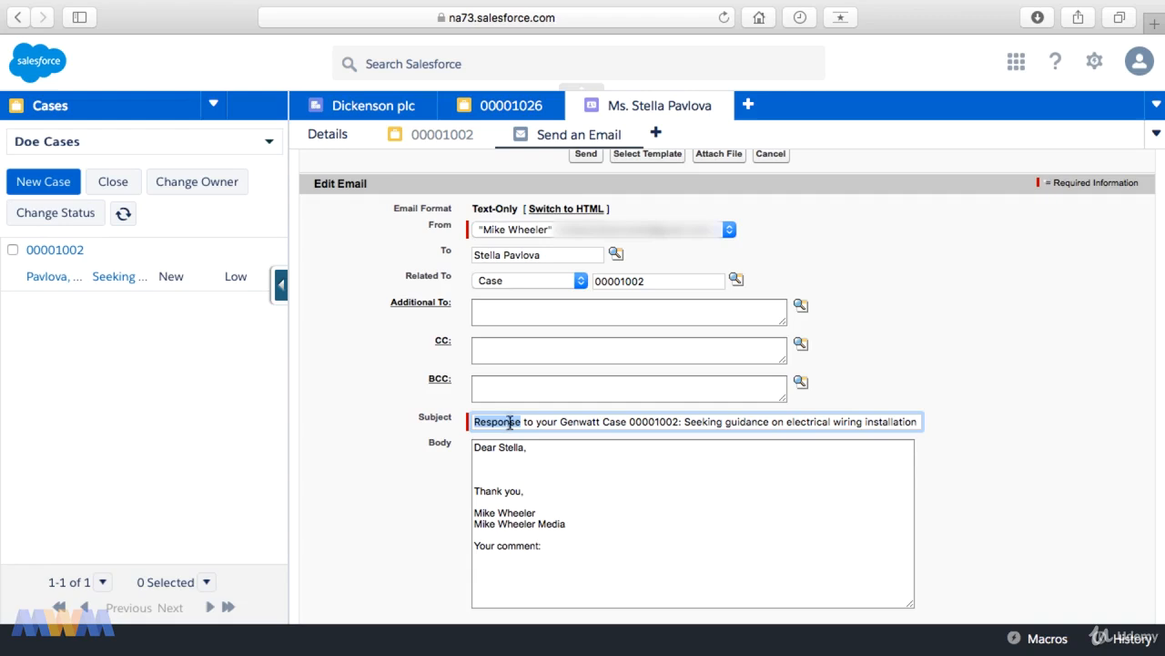
pyautogui.moveTo(510, 423); pyautogui.dragTo(886, 420)
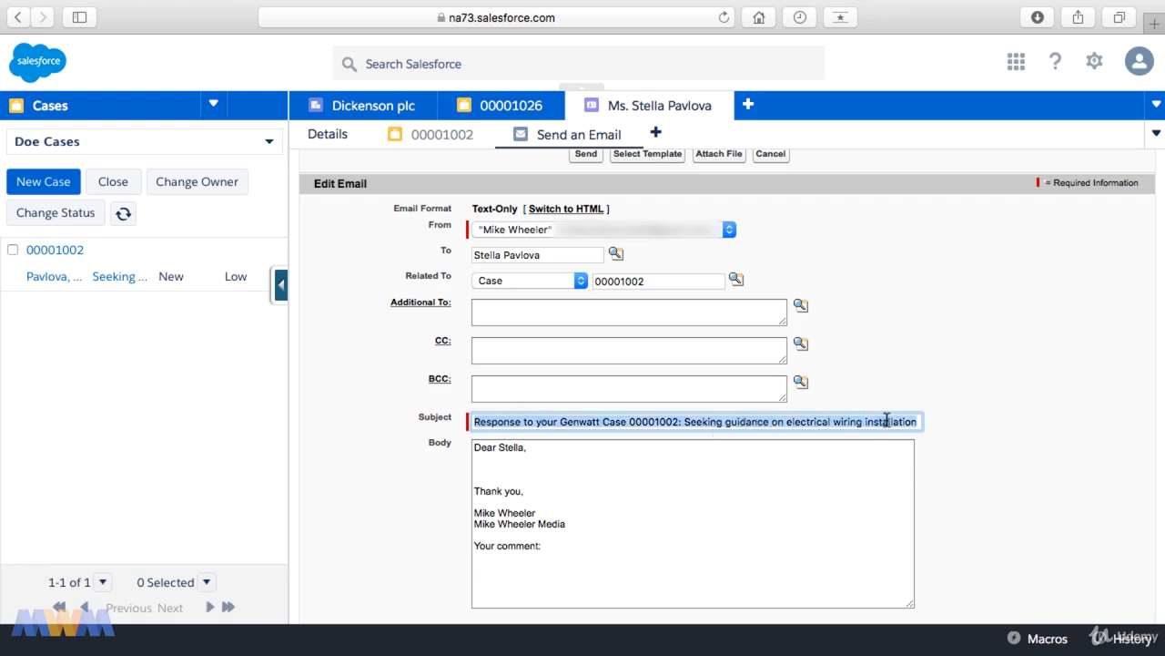
pyautogui.click(891, 420)
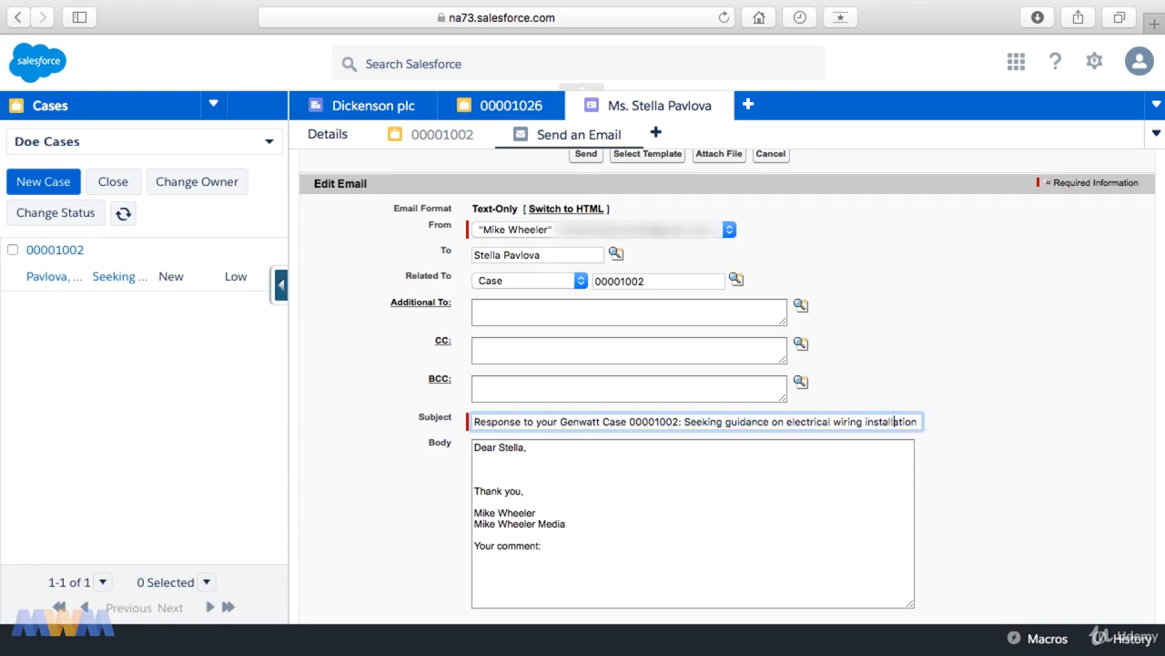
pyautogui.press('End')
pyautogui.write('for GC5060')
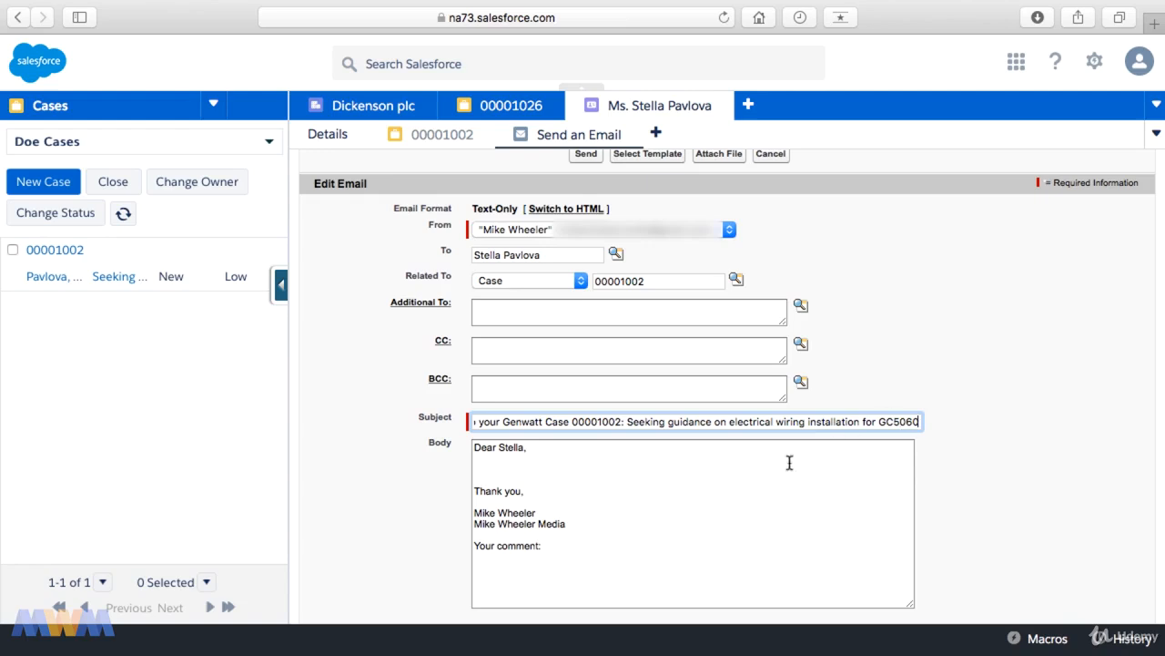
pyautogui.click(543, 465)
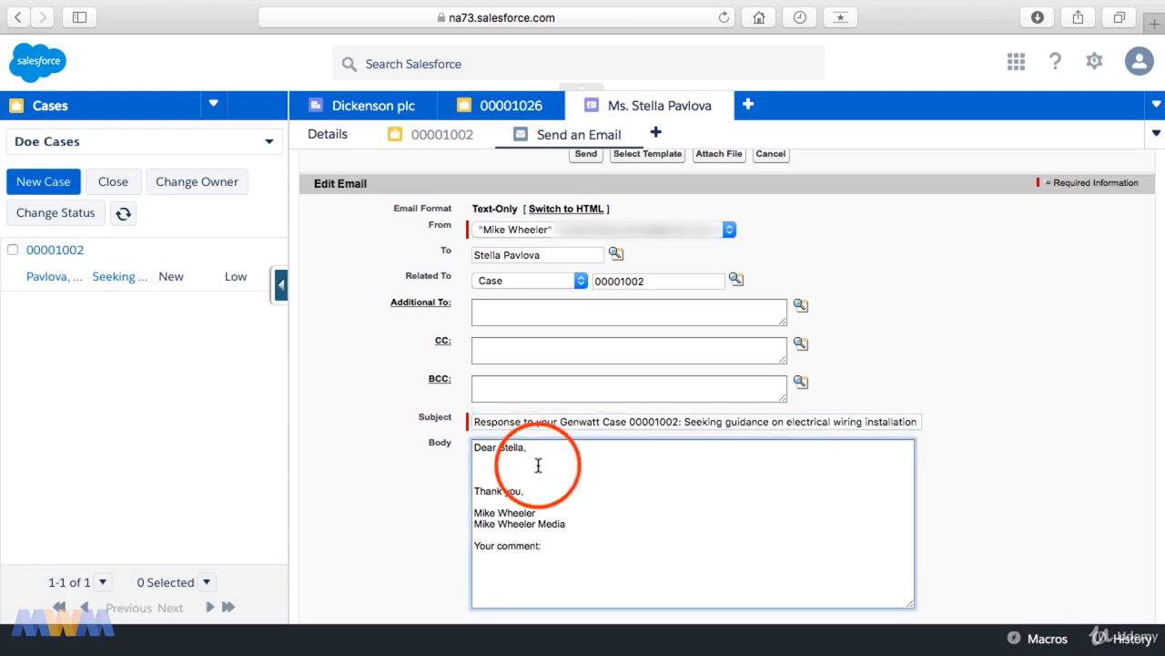
pyautogui.doubleClick(511, 447)
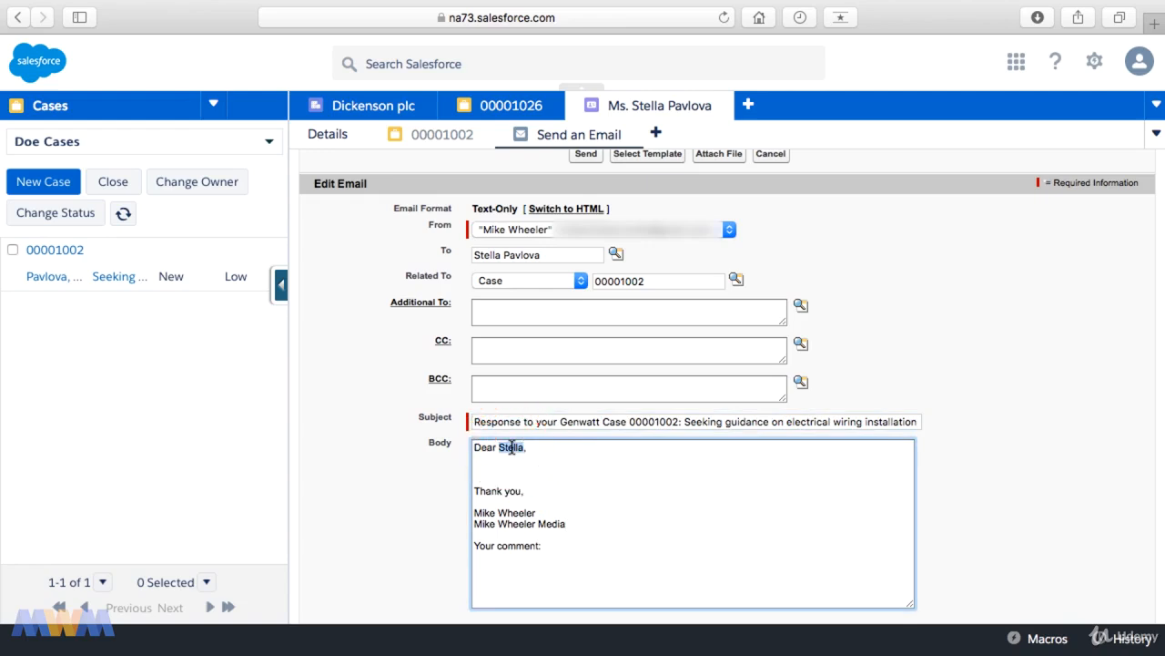
pyautogui.click(500, 515)
# Find Email Templates in Setup by searching for "email" and open the Support: Case Response template
pyautogui.click(664, 153)
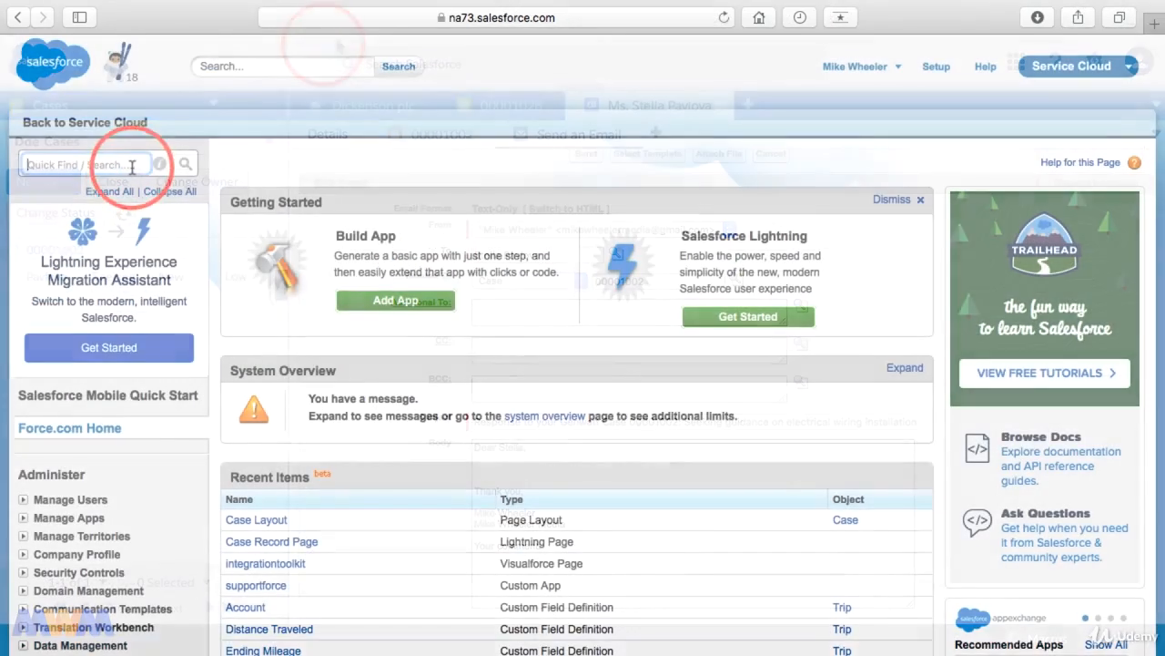
pyautogui.click(107, 164)
pyautogui.write('email')
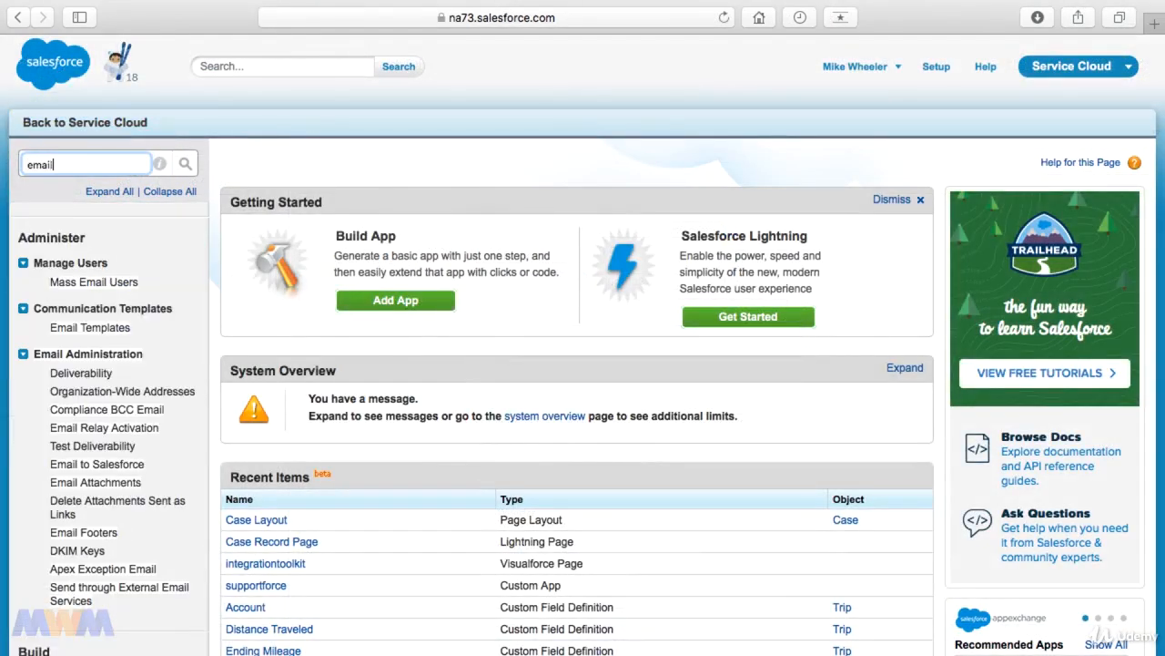
pyautogui.click(96, 328)
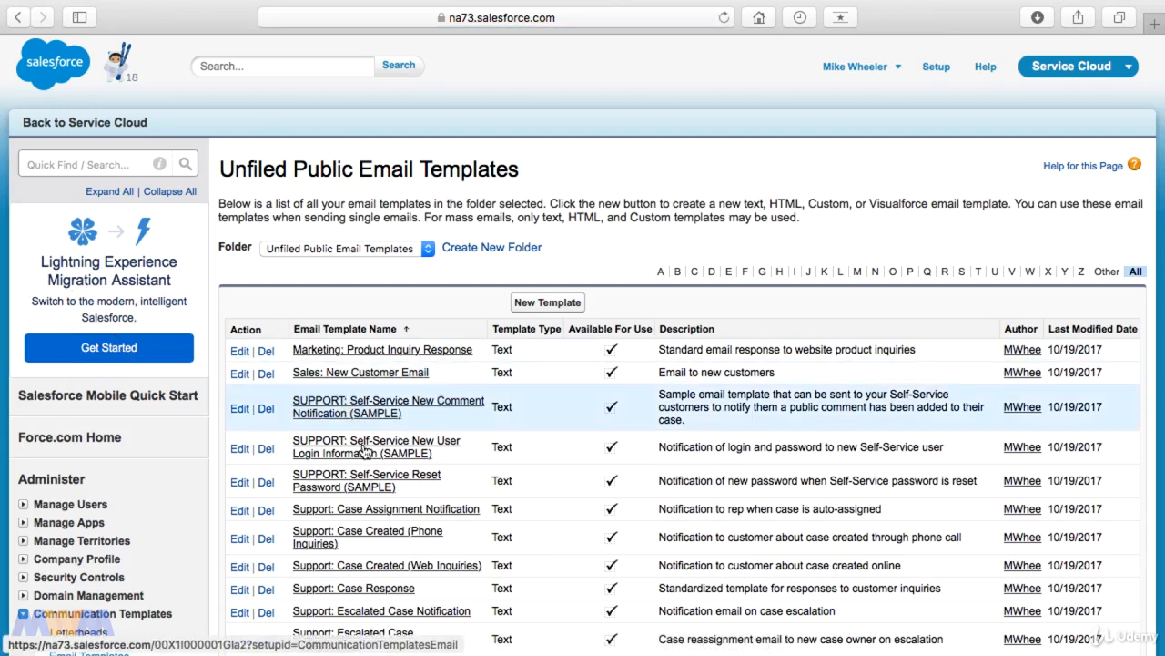
pyautogui.click(384, 590)
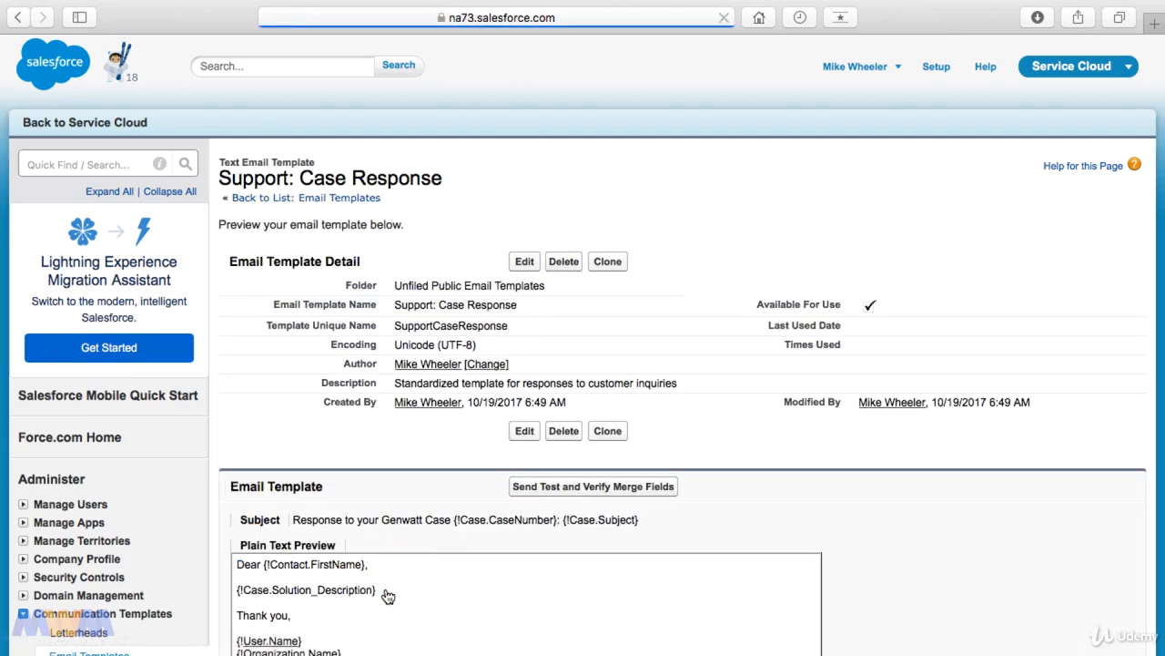
# Examine the contact, user, organization and case merge fields in the template's plain text preview
pyautogui.scroll(-3, 519, 527)
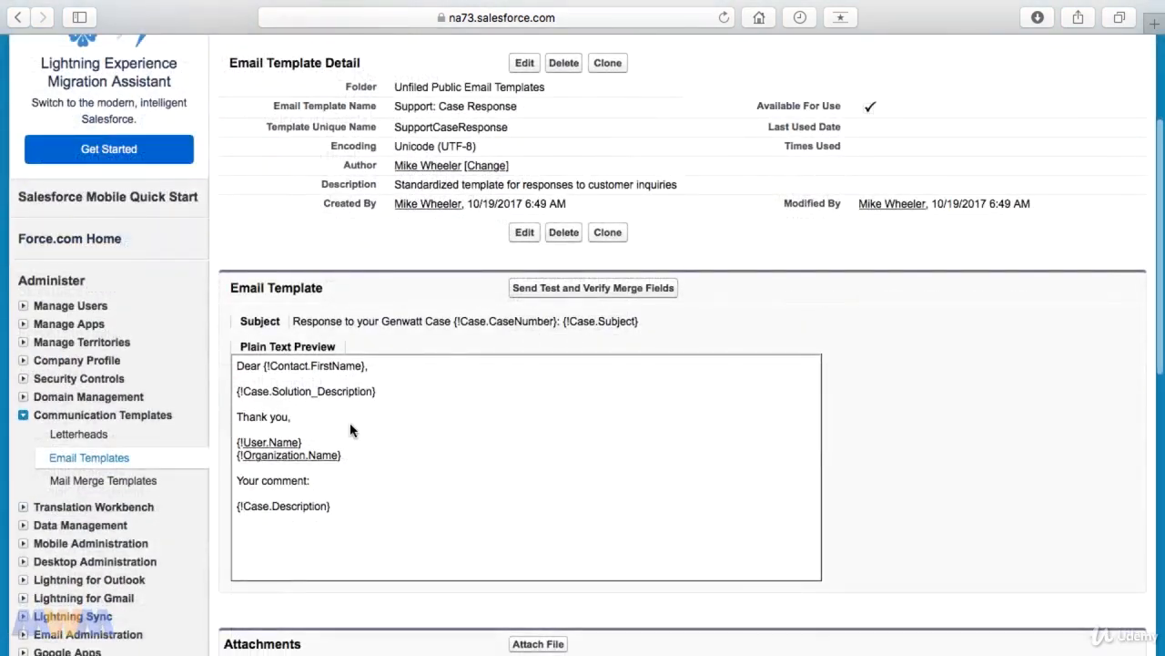
pyautogui.moveTo(369, 366); pyautogui.dragTo(265, 365)
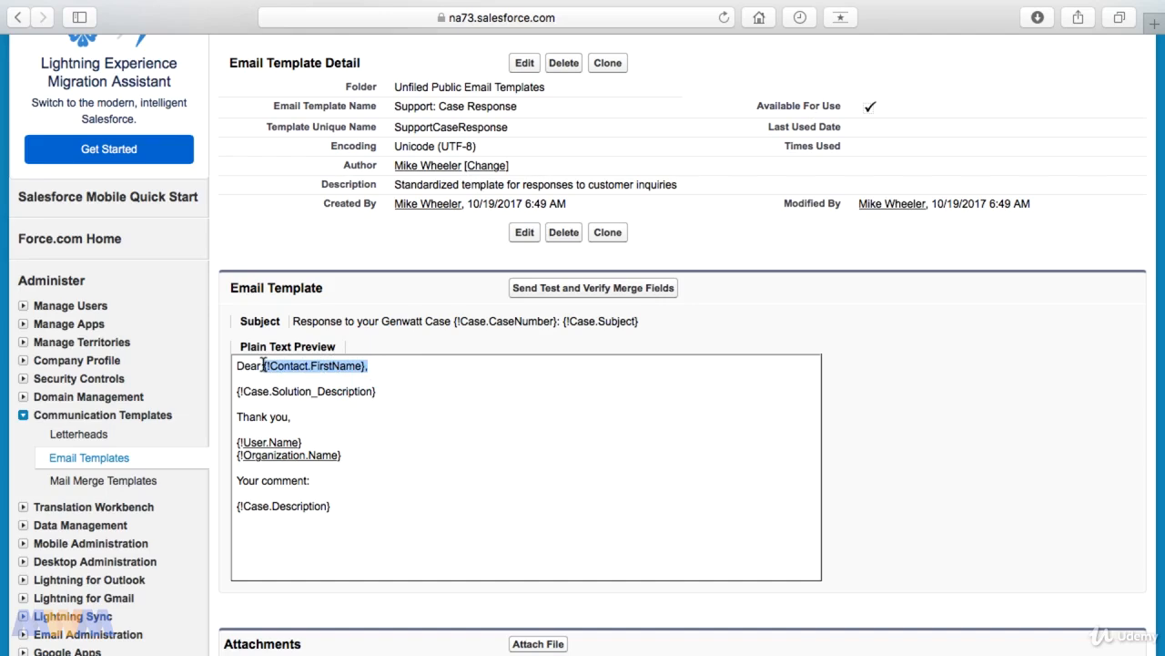
pyautogui.click(309, 442)
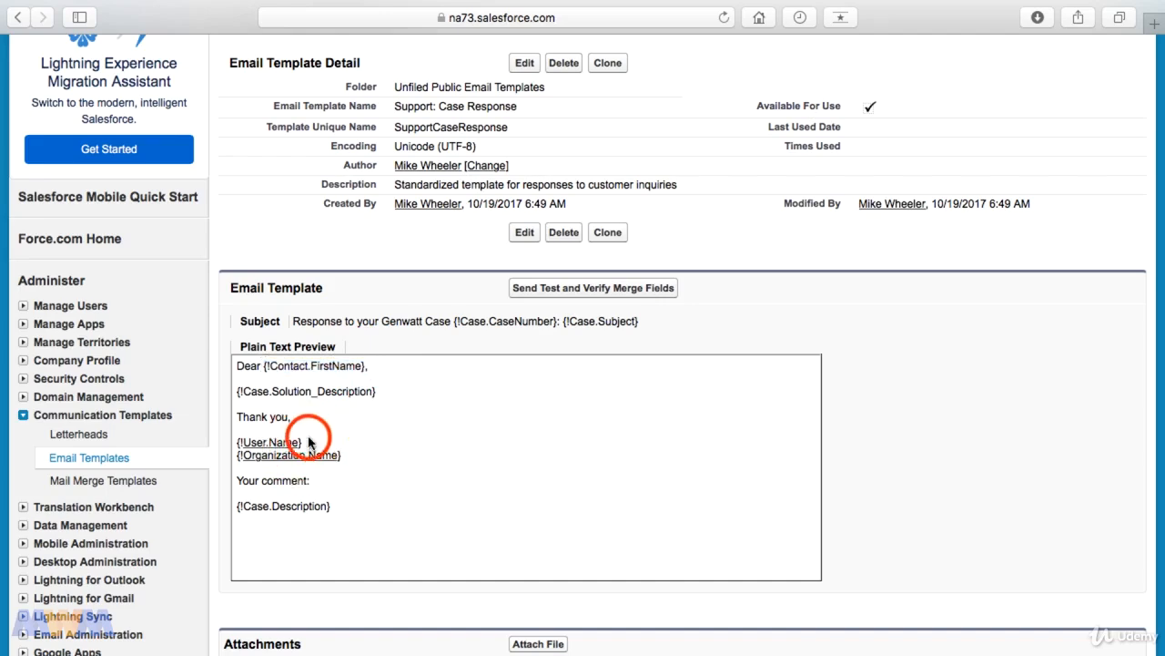
pyautogui.moveTo(308, 443); pyautogui.dragTo(275, 428)
pyautogui.click(346, 459)
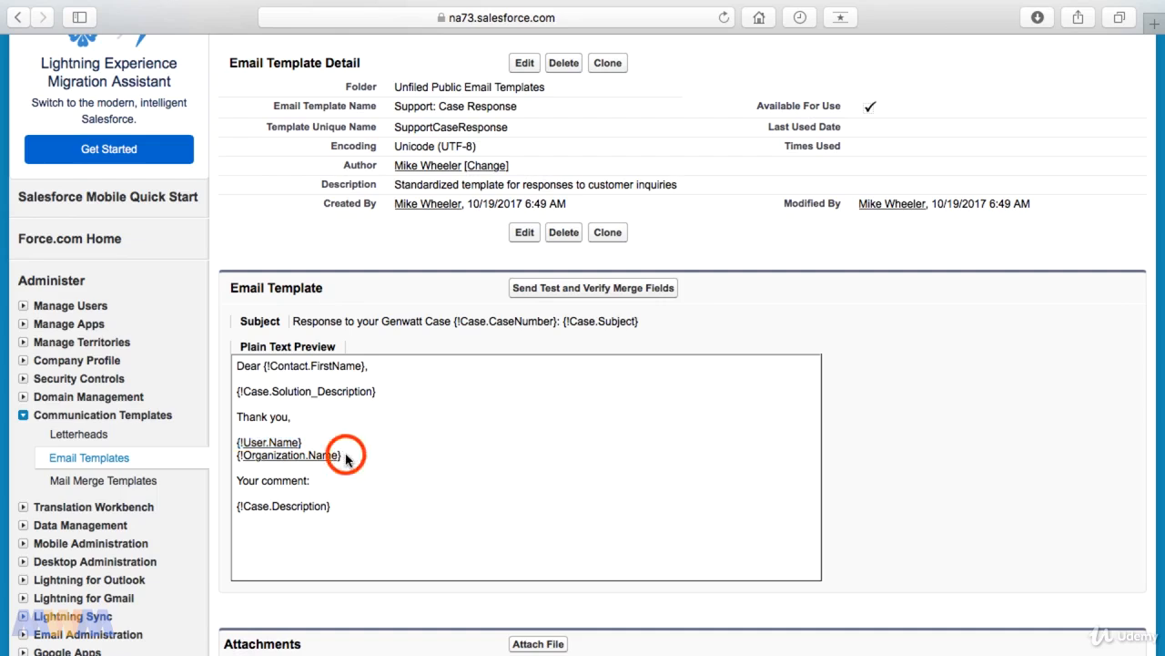
pyautogui.click(344, 515)
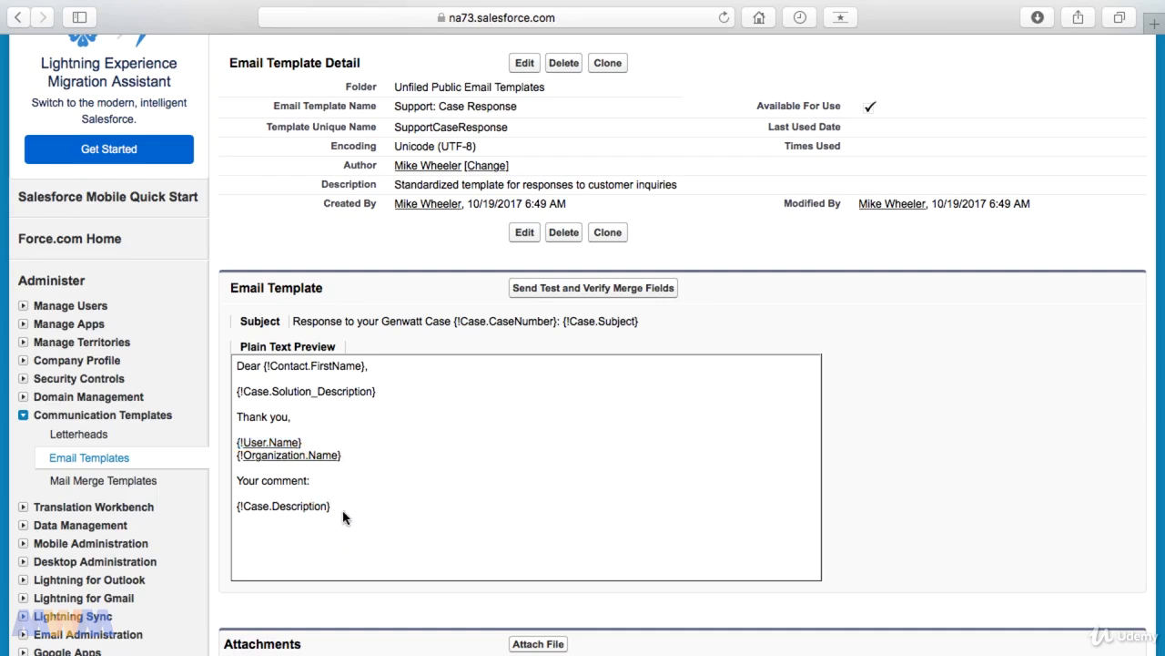
# Open the Support: Case Response template for editing and examine the fixed text and CaseNumber merge field in its subject
pyautogui.click(525, 233)
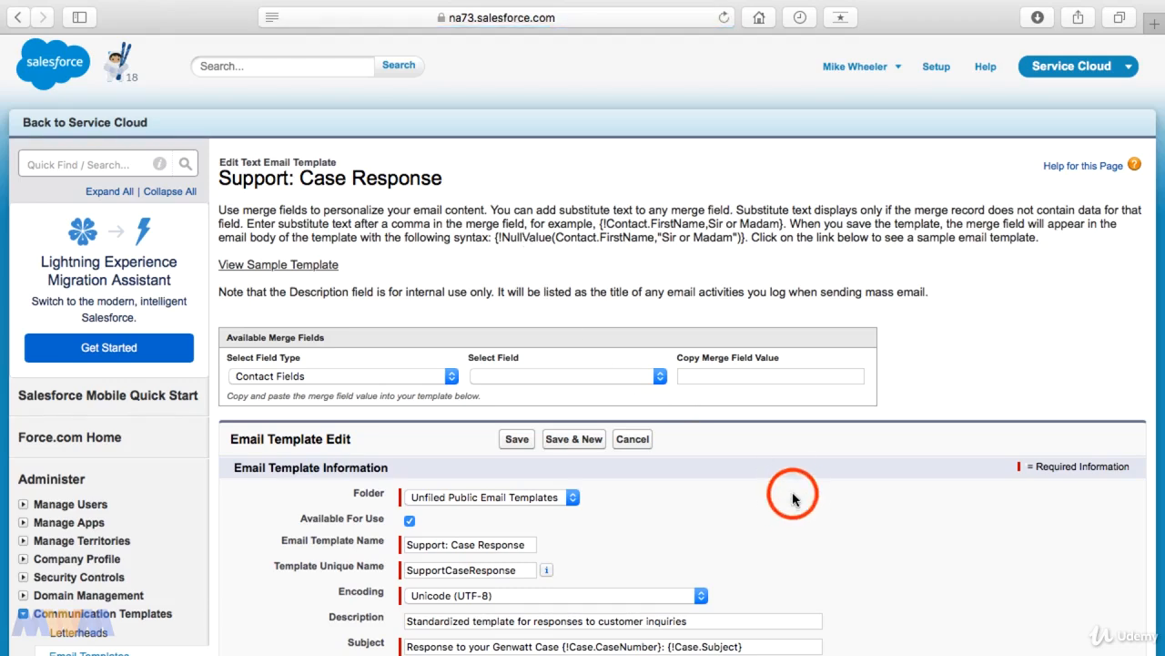
pyautogui.scroll(-5, 792, 498)
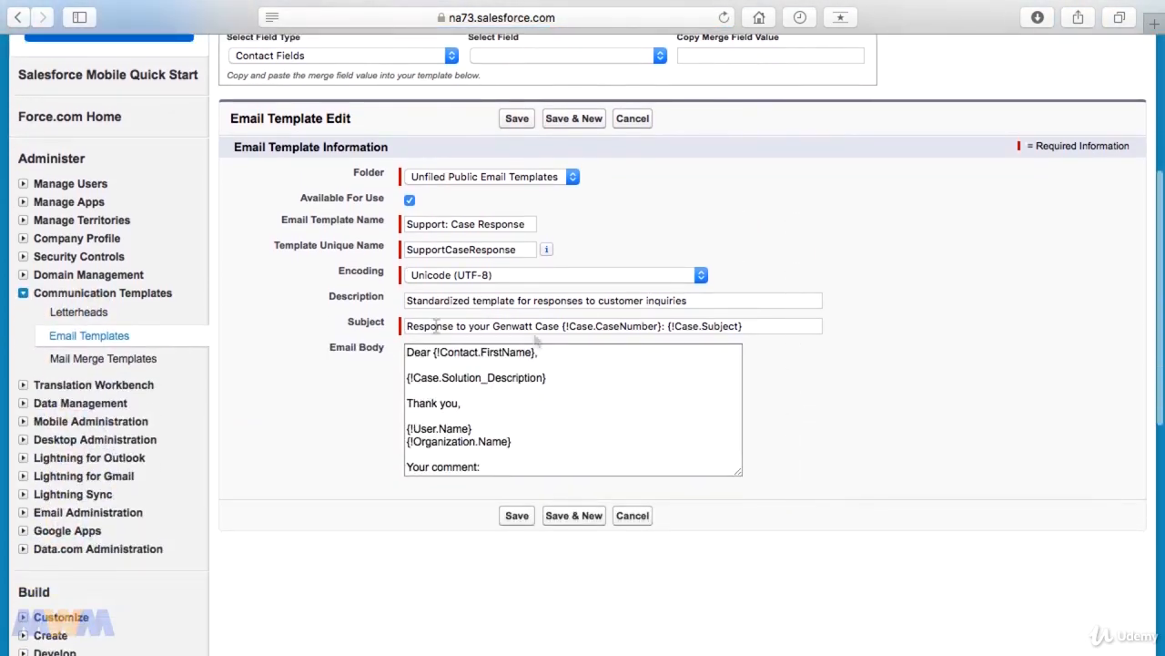
pyautogui.click(437, 326)
pyautogui.moveTo(408, 326); pyautogui.dragTo(542, 328)
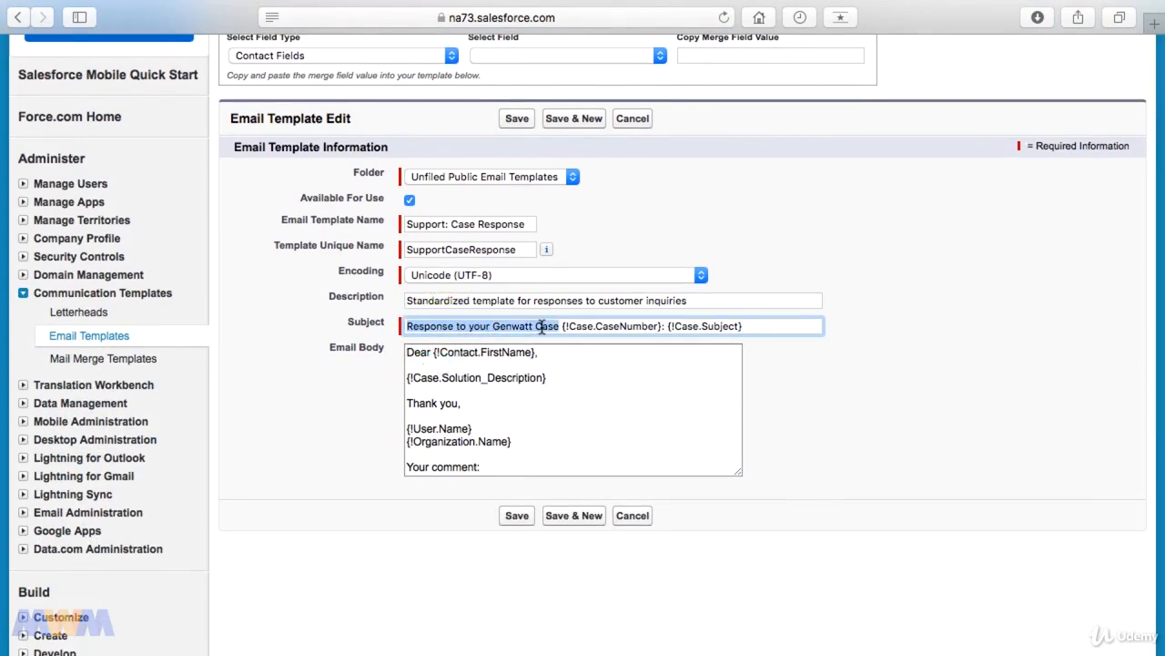
pyautogui.click(564, 328)
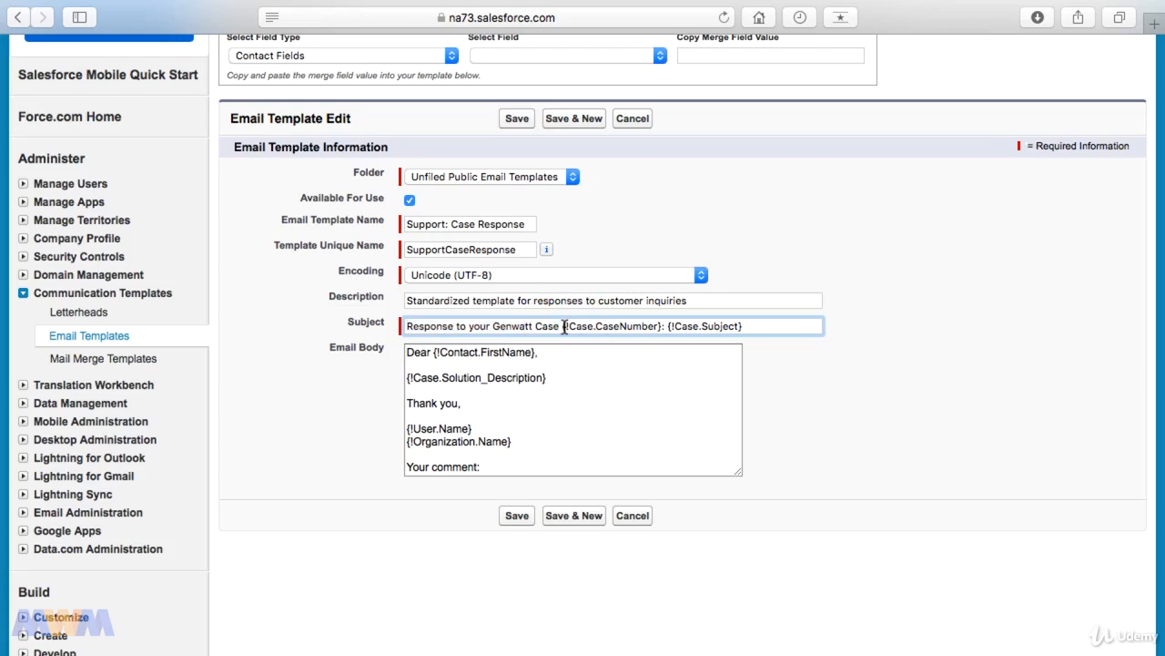
pyautogui.click(565, 327)
pyautogui.press('Right')
pyautogui.press('Right')
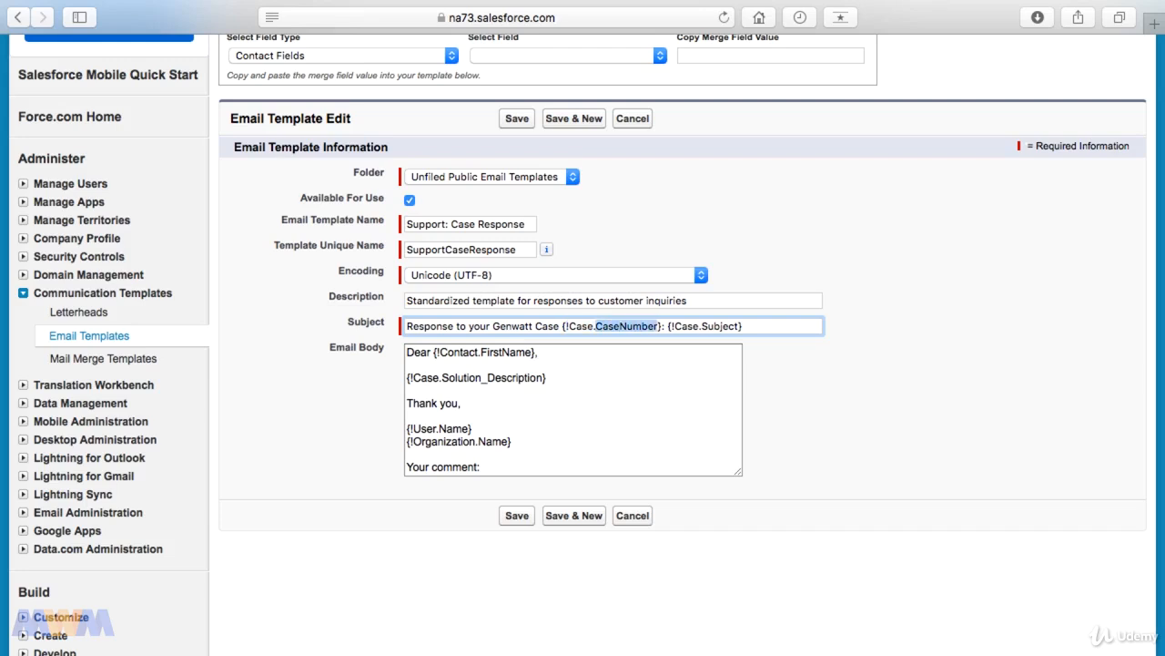
# Add a space between the {!Contact.FirstName} merge field and the comma in the greeting of the email body
pyautogui.press('Right')
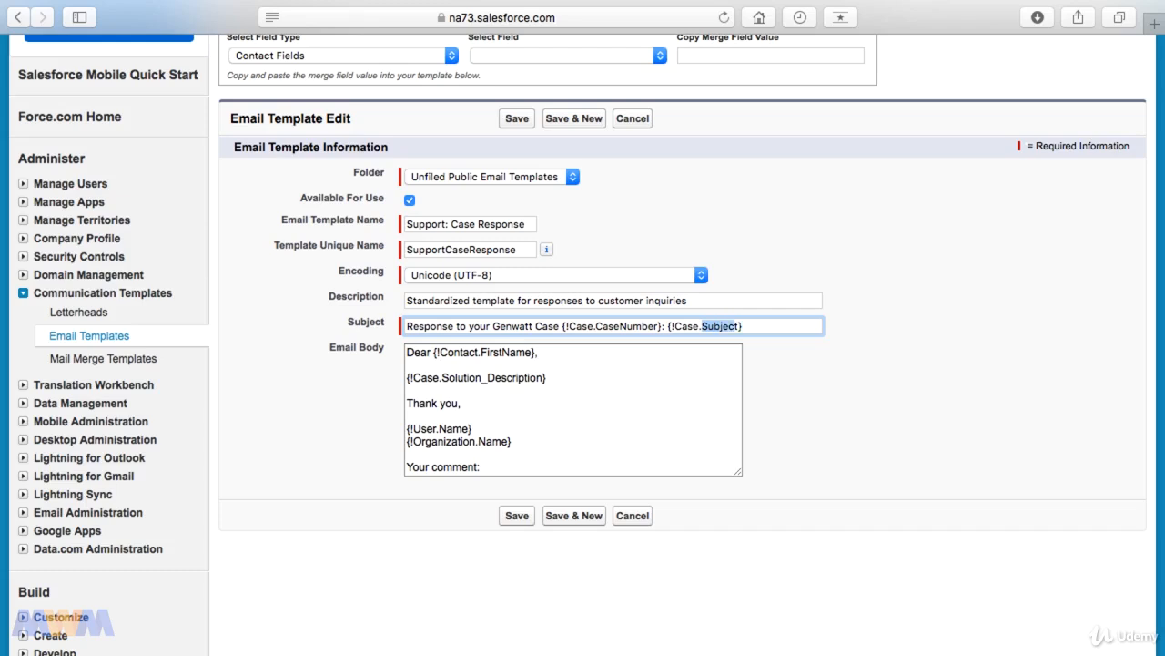
pyautogui.doubleClick(463, 348)
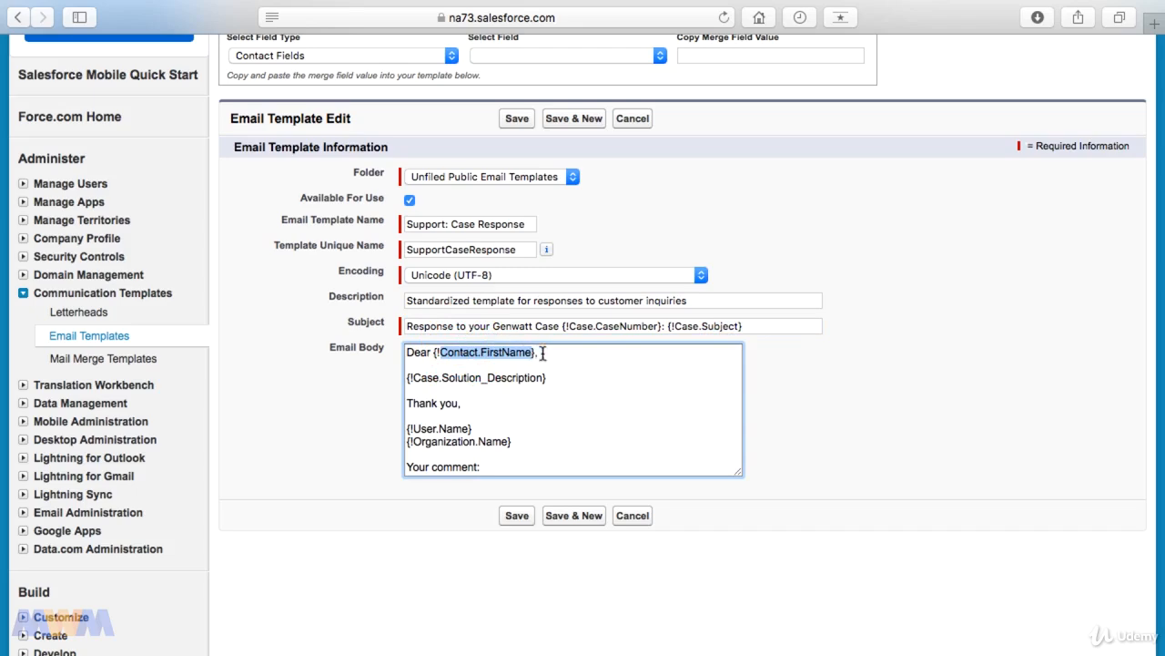
pyautogui.click(538, 353)
pyautogui.write(',')
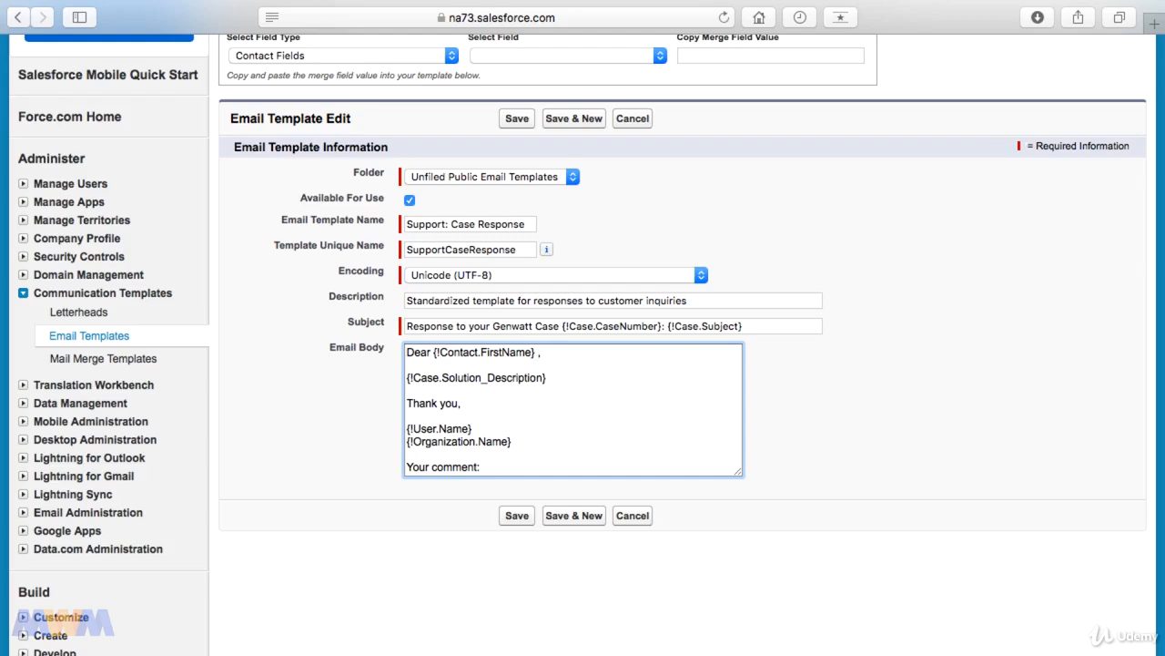
# Generate the merge field value for the Last Name contact field and copy {!Contact.LastName}
pyautogui.scroll(3, 628, 325)
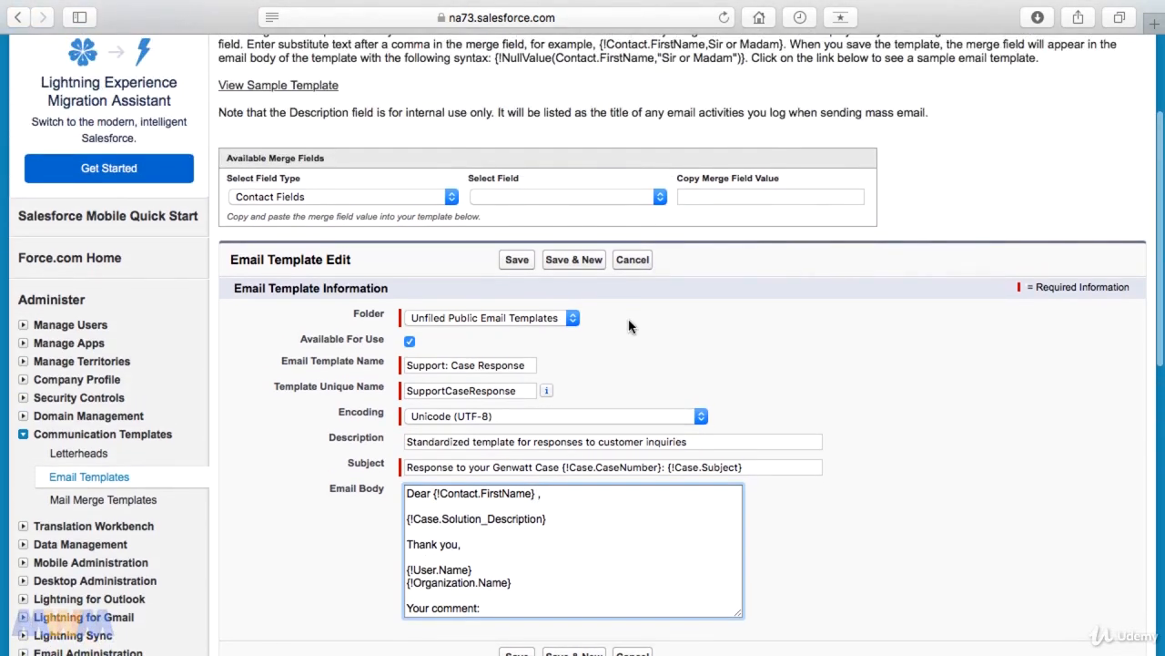
pyautogui.click(362, 163)
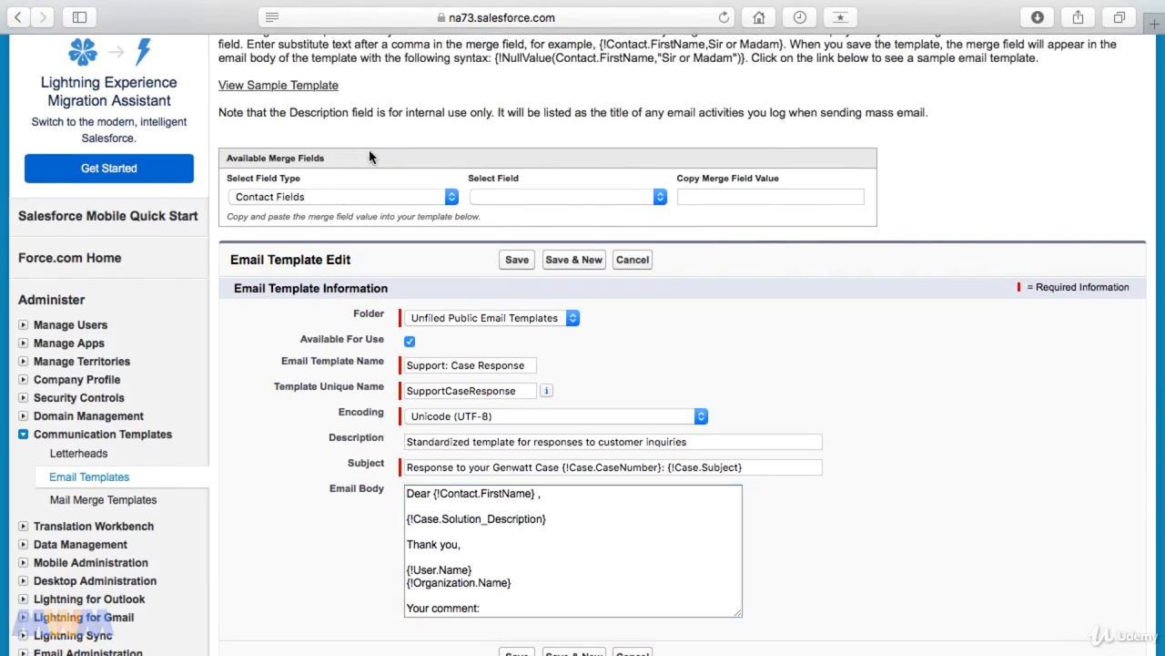
pyautogui.click(385, 200)
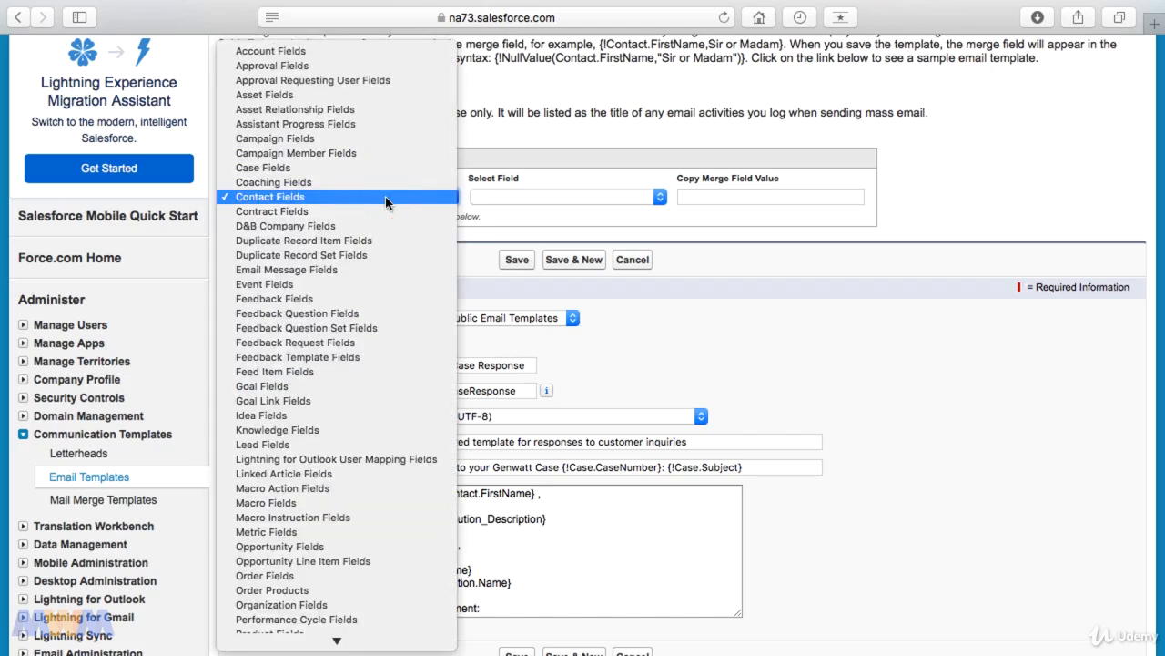
pyautogui.click(385, 200)
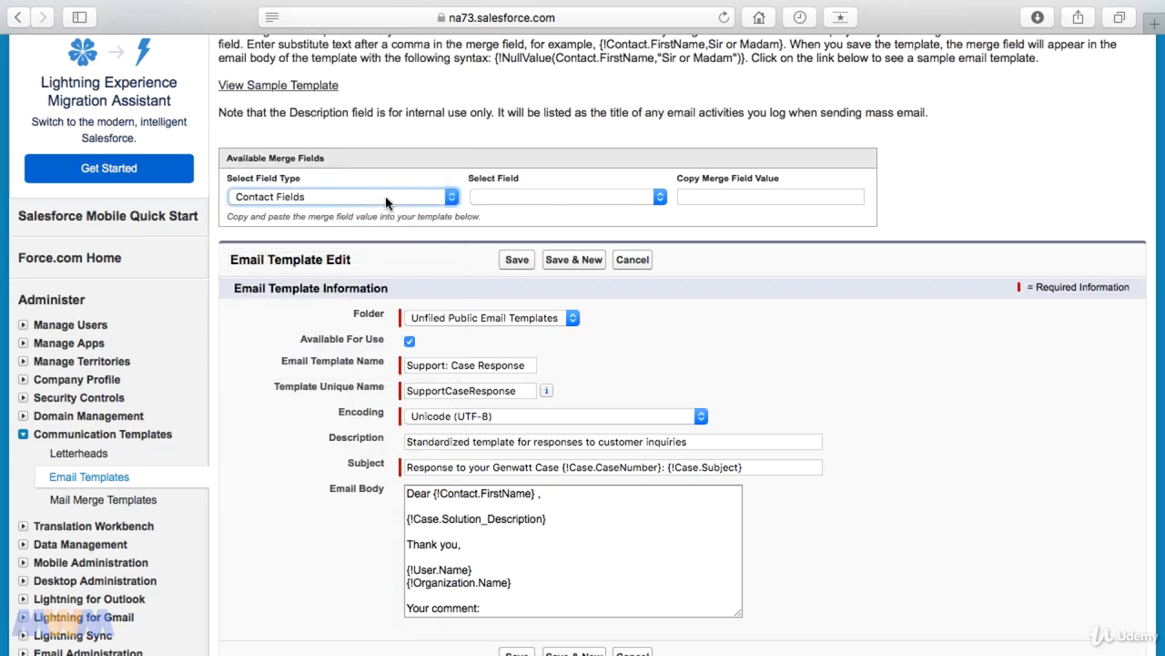
pyautogui.click(510, 200)
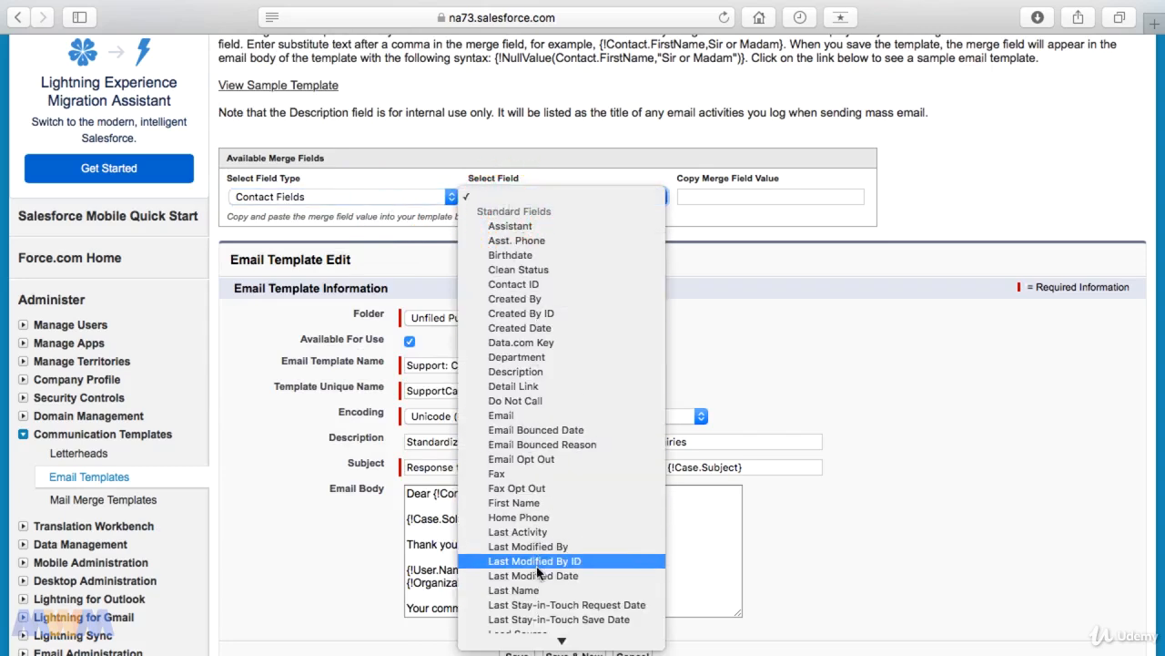
pyautogui.click(535, 590)
pyautogui.press('super+c')
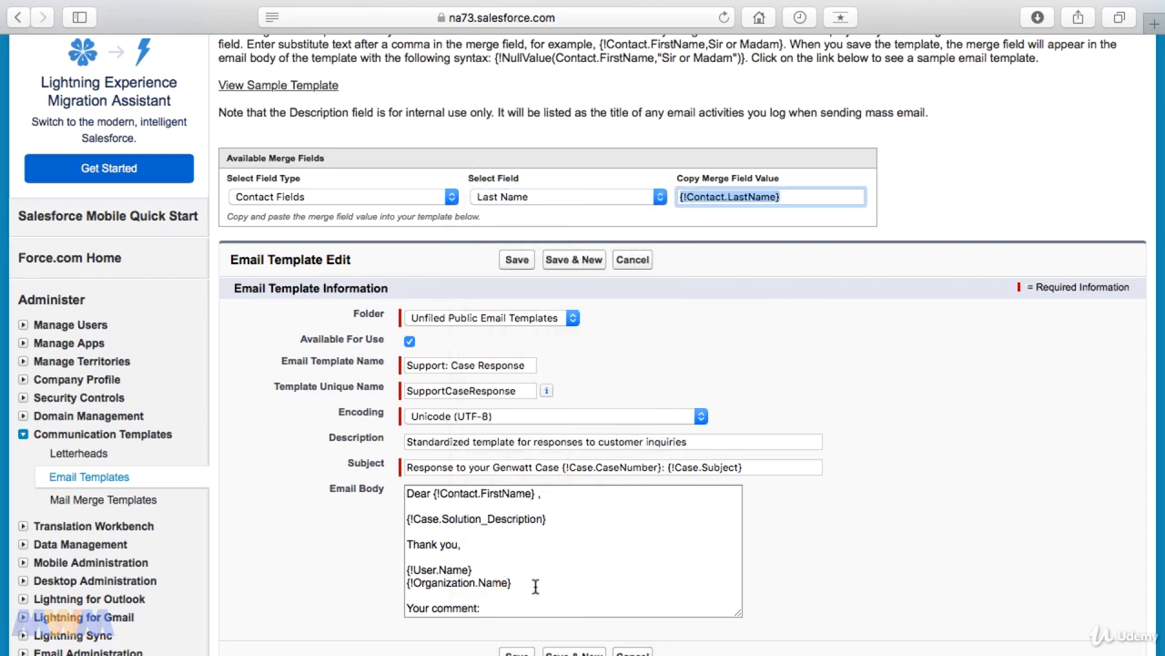
pyautogui.click(697, 199)
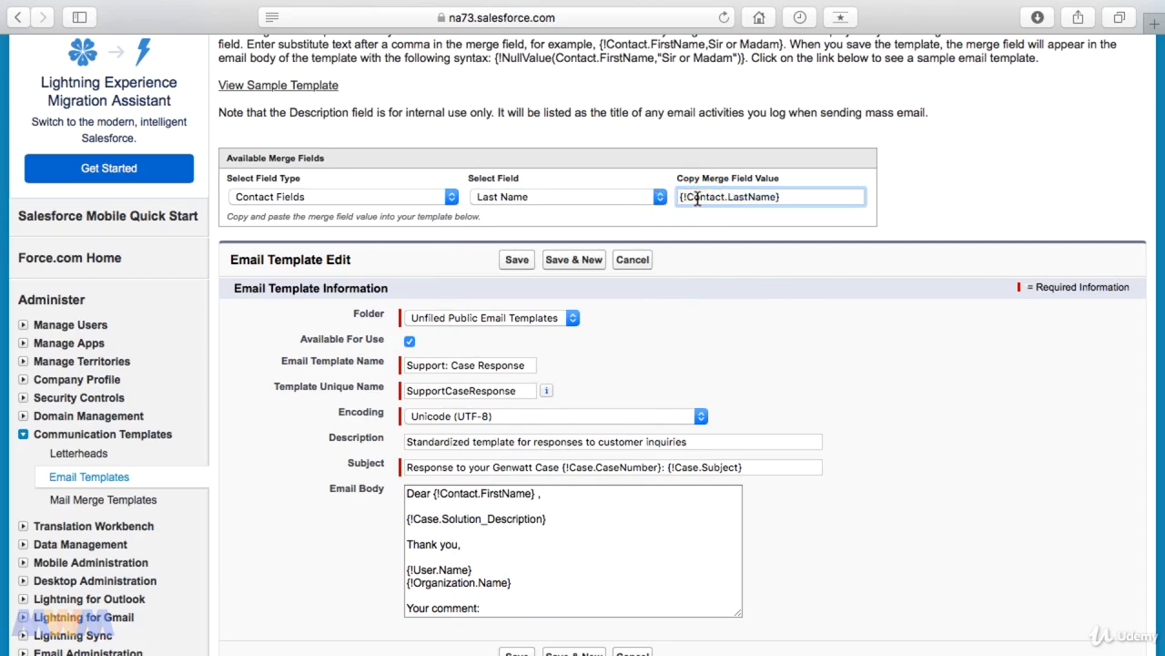
pyautogui.moveTo(681, 197); pyautogui.dragTo(775, 196)
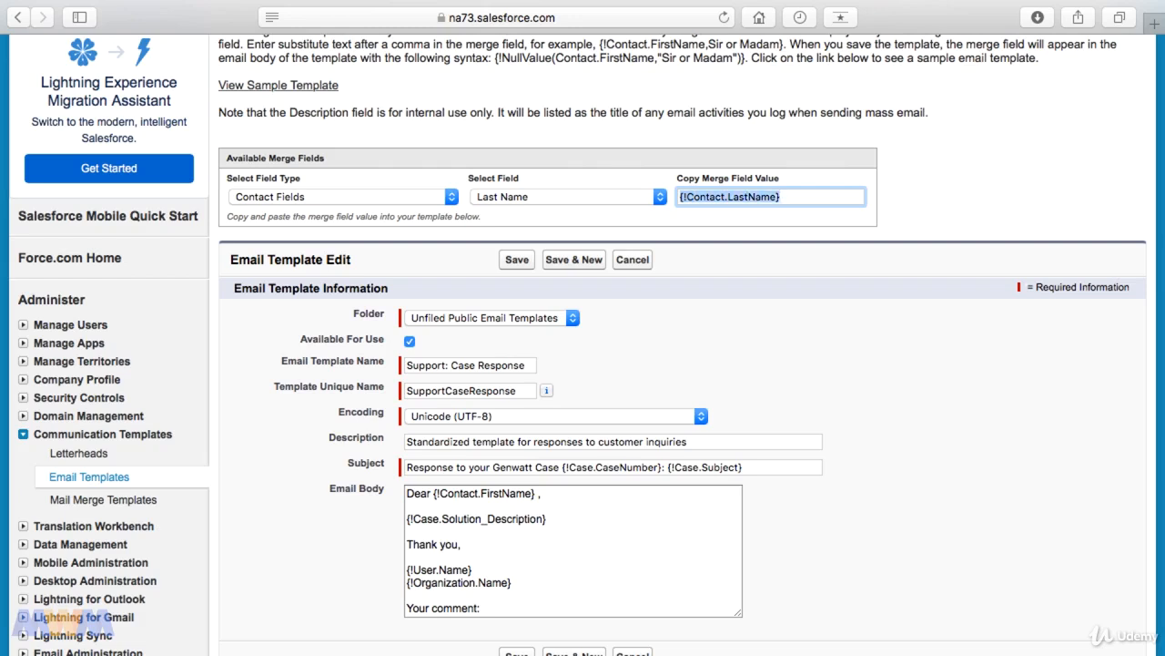
# Insert {!Contact.LastName} before the comma in the email body's greeting and save the template
pyautogui.click(538, 496)
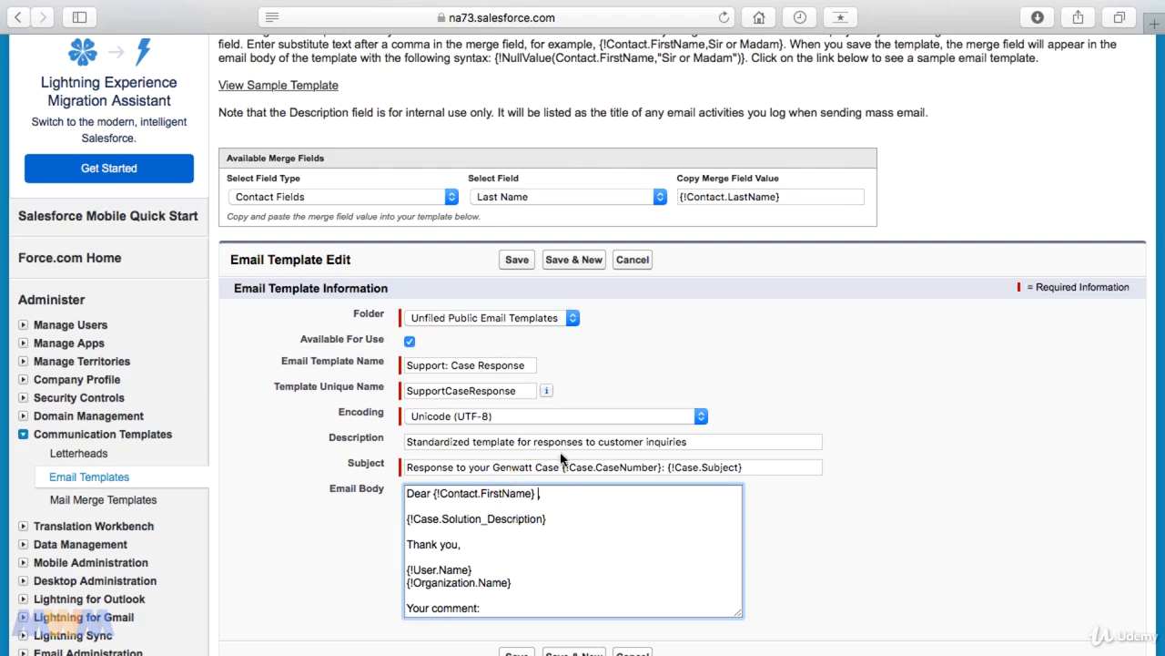
pyautogui.press('super+v')
pyautogui.click(523, 266)
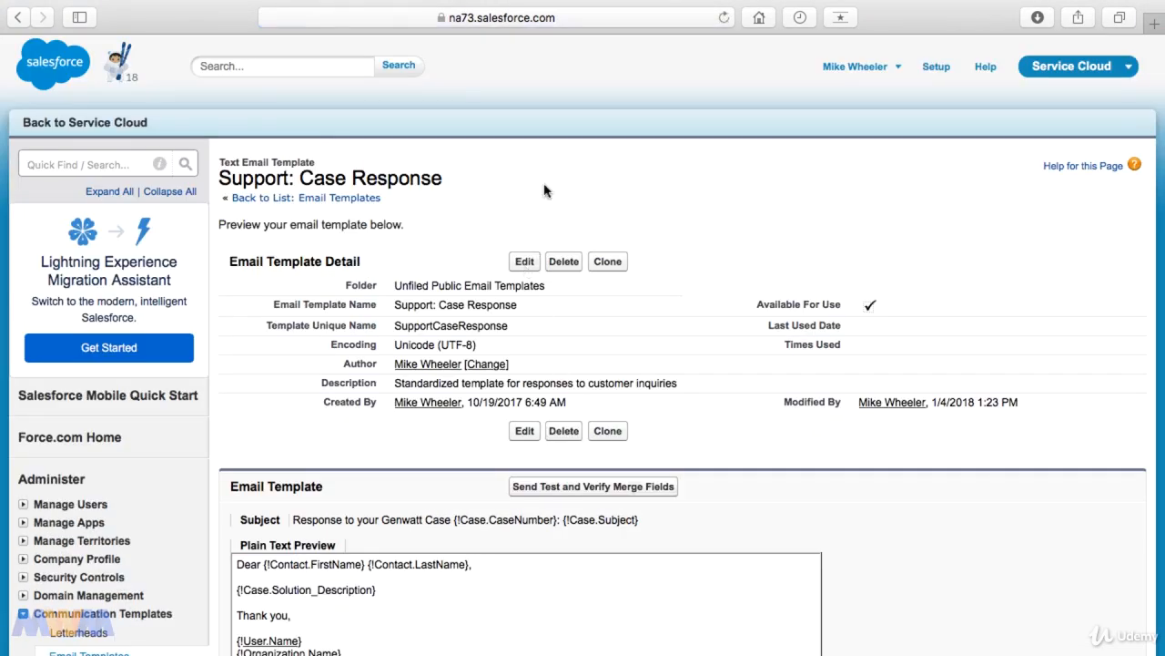
# Return to the Service Cloud console and start a new email from the contact's case about electrical wiring installation for GC5060
pyautogui.click(143, 122)
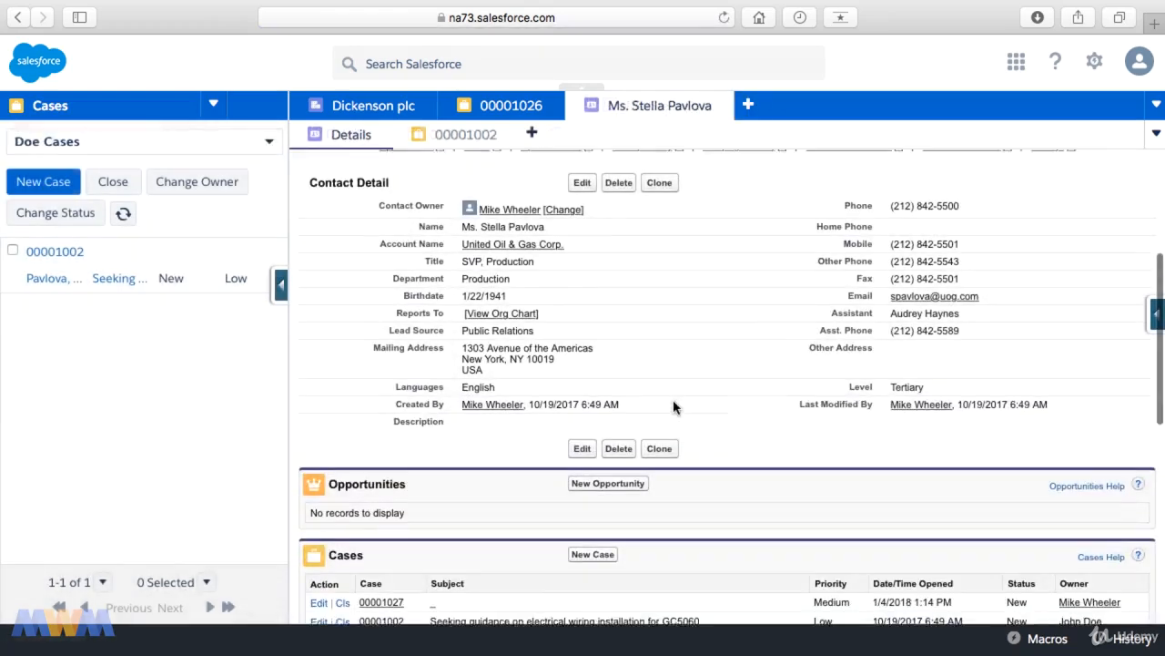
pyautogui.scroll(-1, 673, 400)
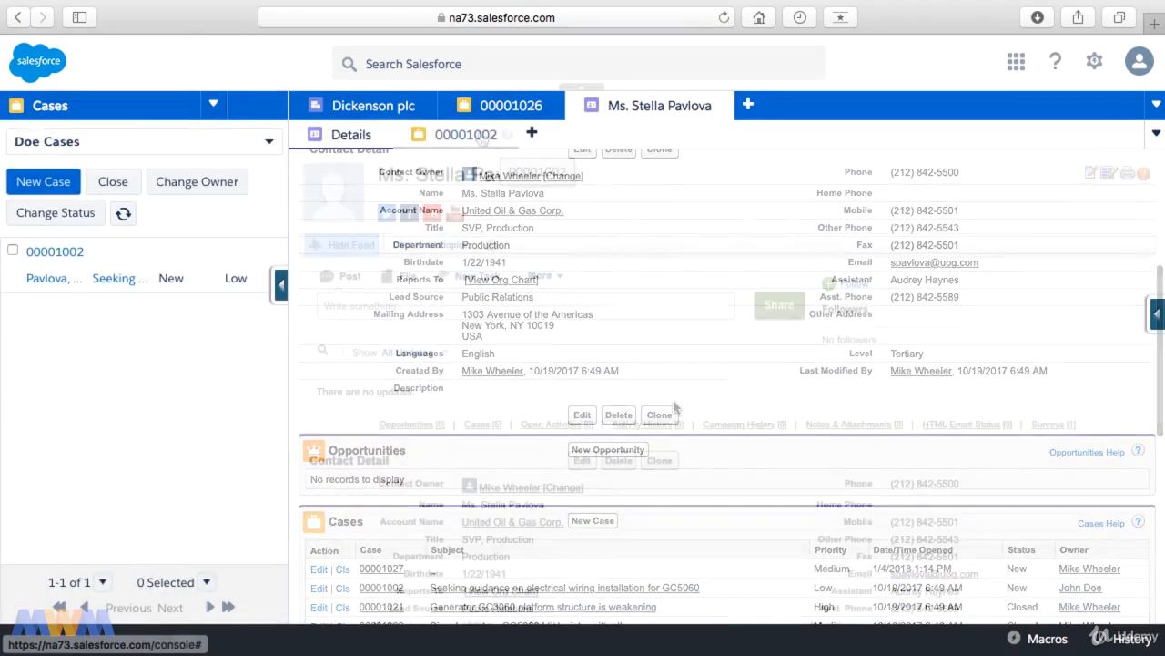
pyautogui.click(481, 135)
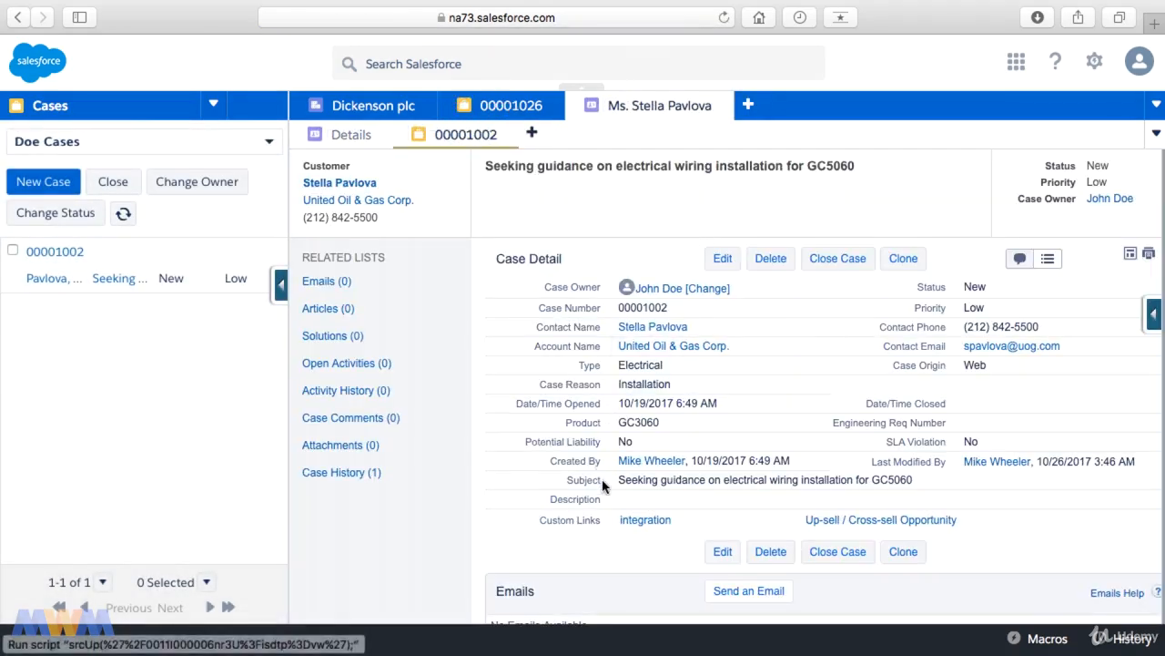
pyautogui.click(763, 591)
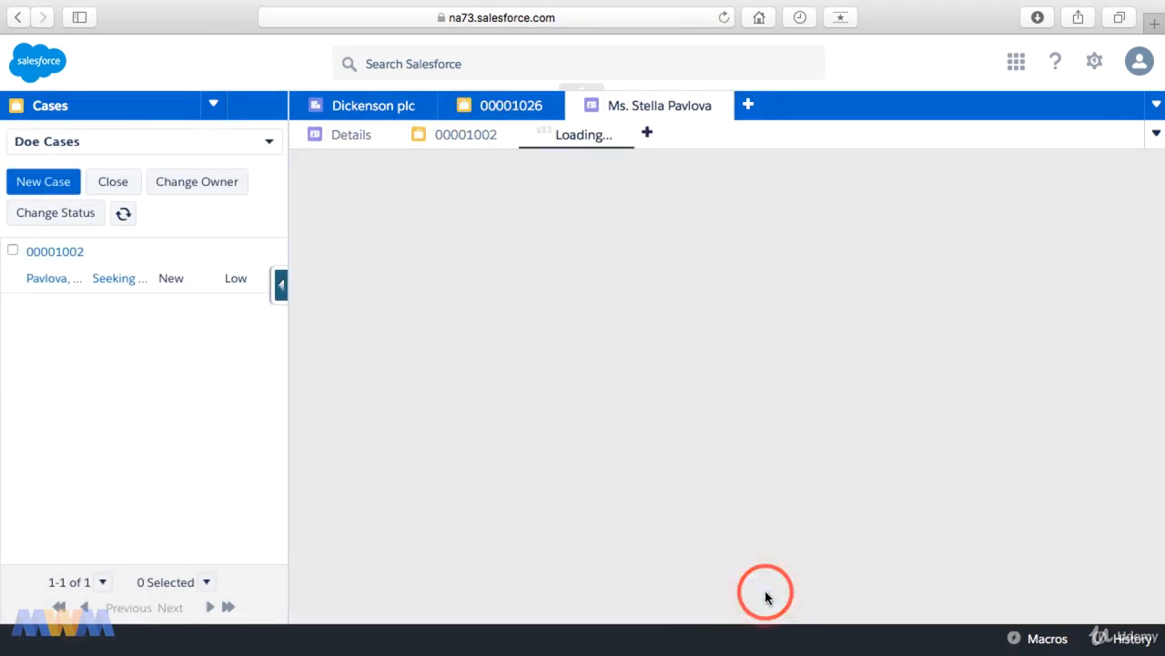
# Apply the Support: Case Response template to the email and check the merged first and last name in the greeting
pyautogui.click(653, 237)
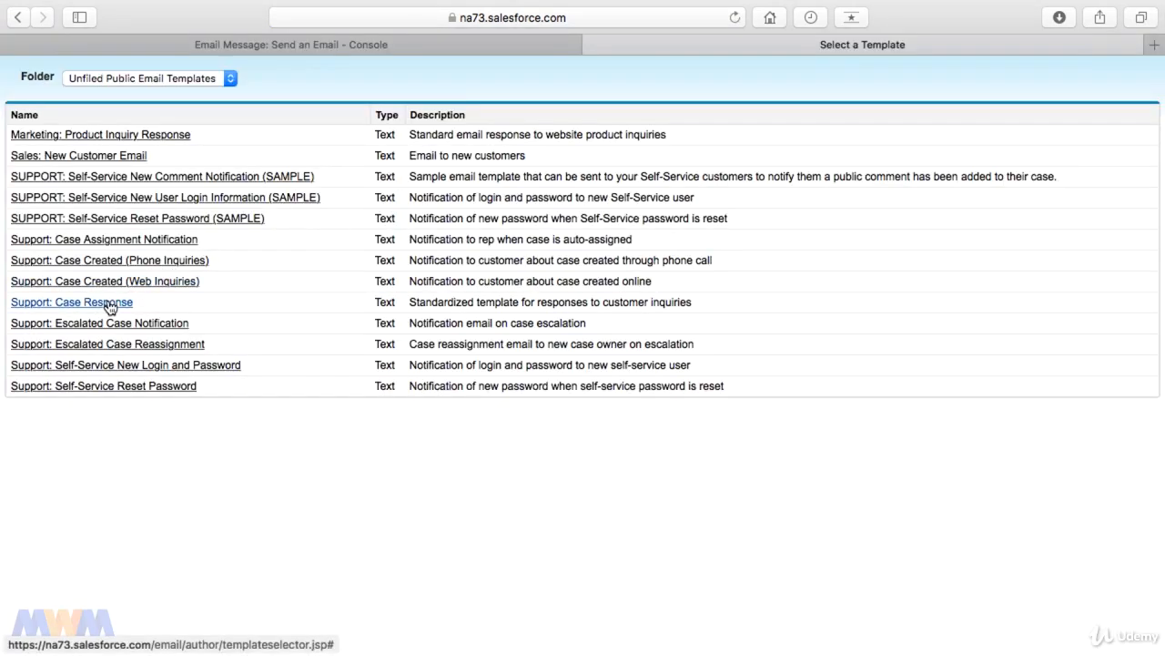
pyautogui.click(107, 302)
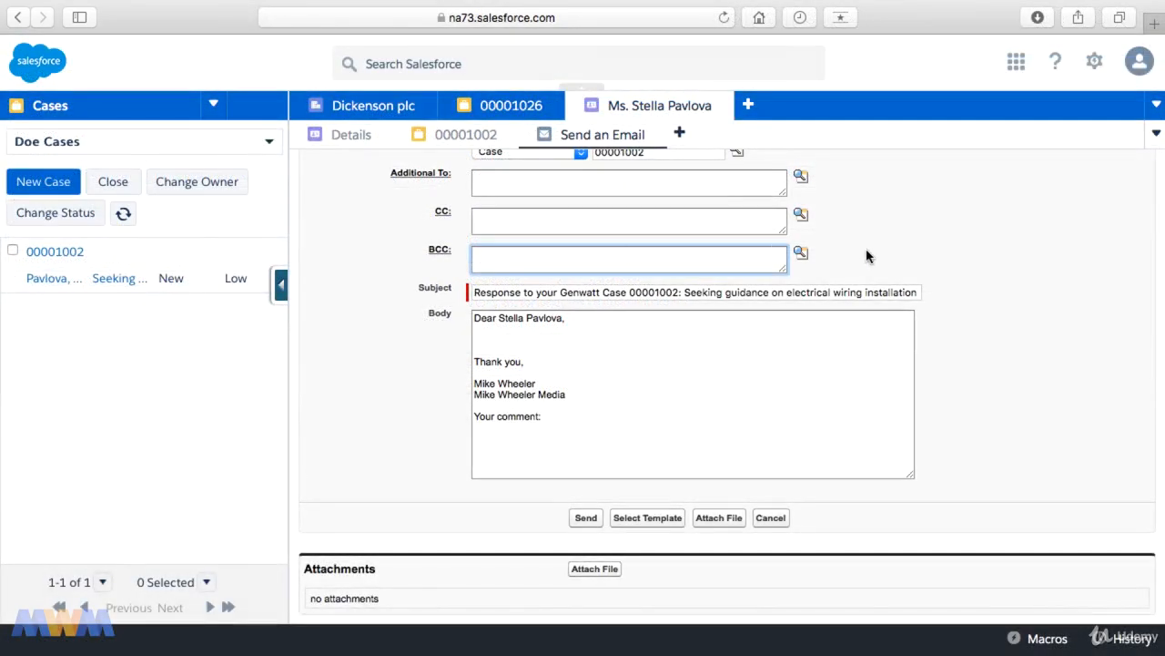
pyautogui.click(489, 321)
pyautogui.tripleClick(489, 321)
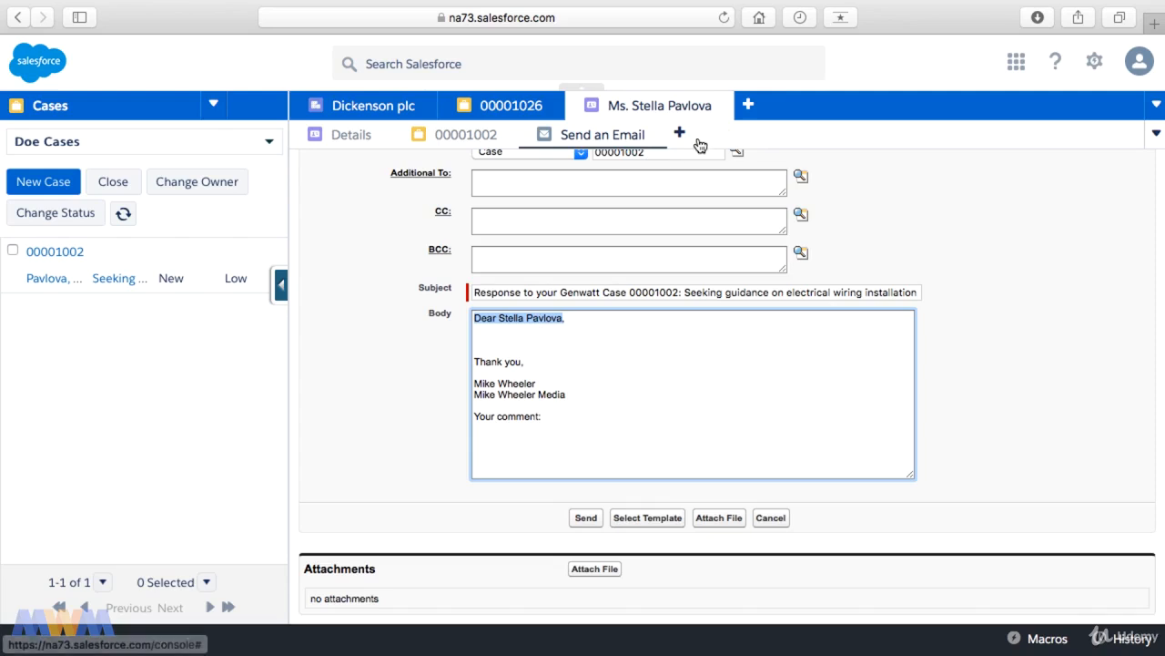
# Go back to Email Templates in Setup and open the Support: Case Created (Phone Inquiries) template's plain text preview
pyautogui.click(1094, 64)
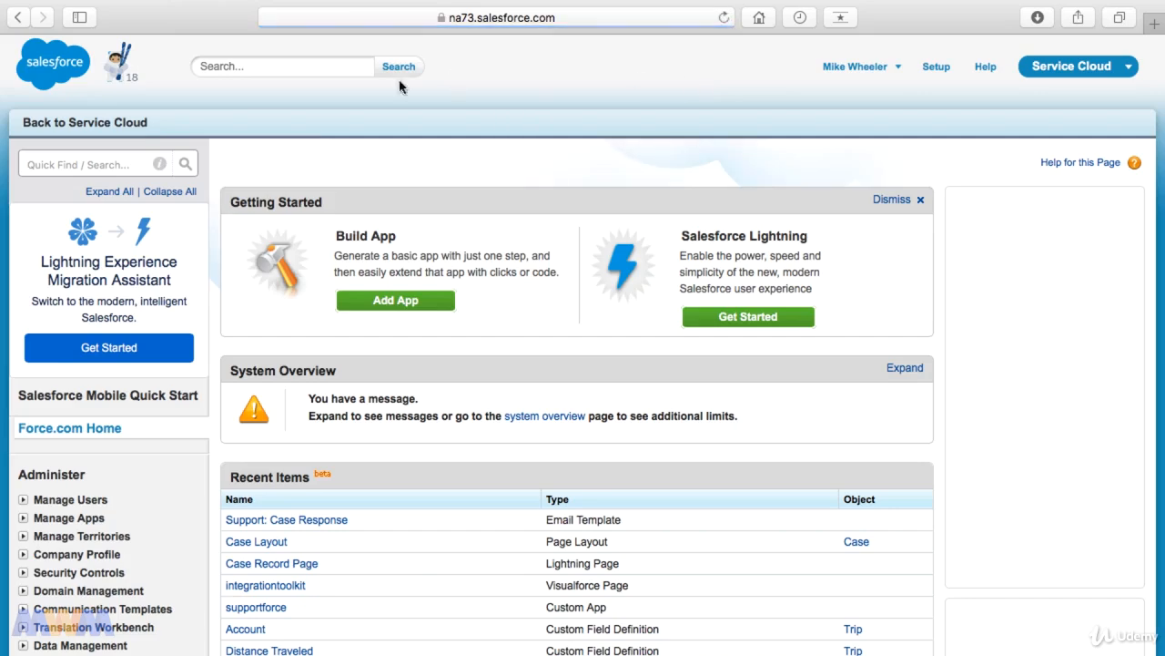
pyautogui.click(137, 164)
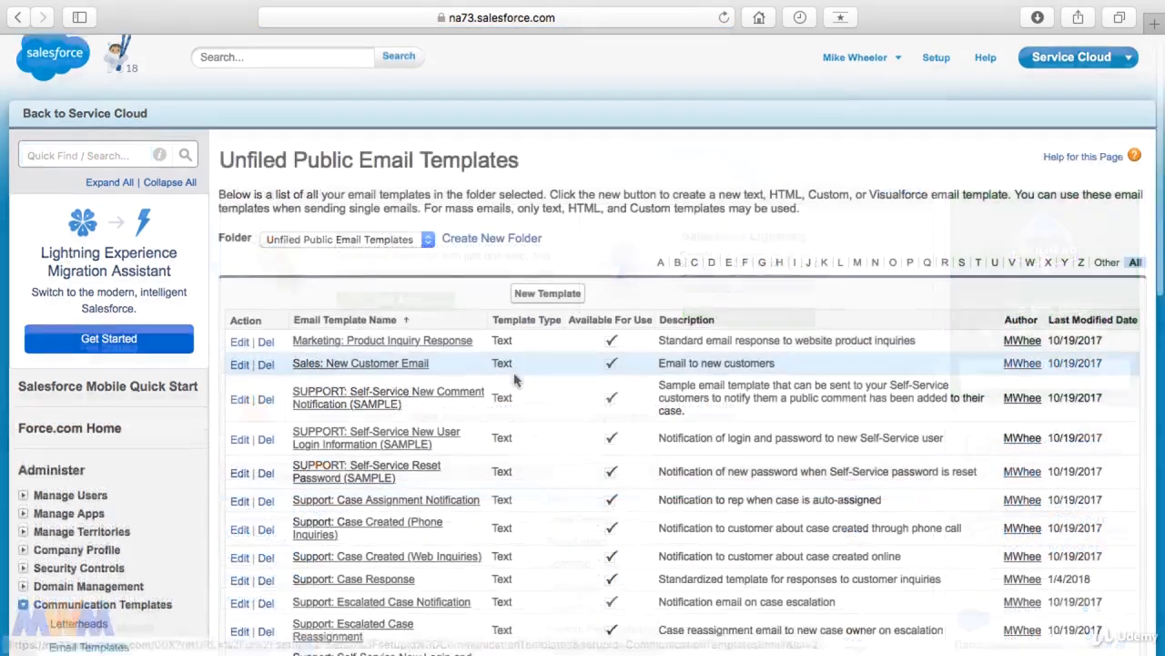
pyautogui.scroll(-5, 515, 380)
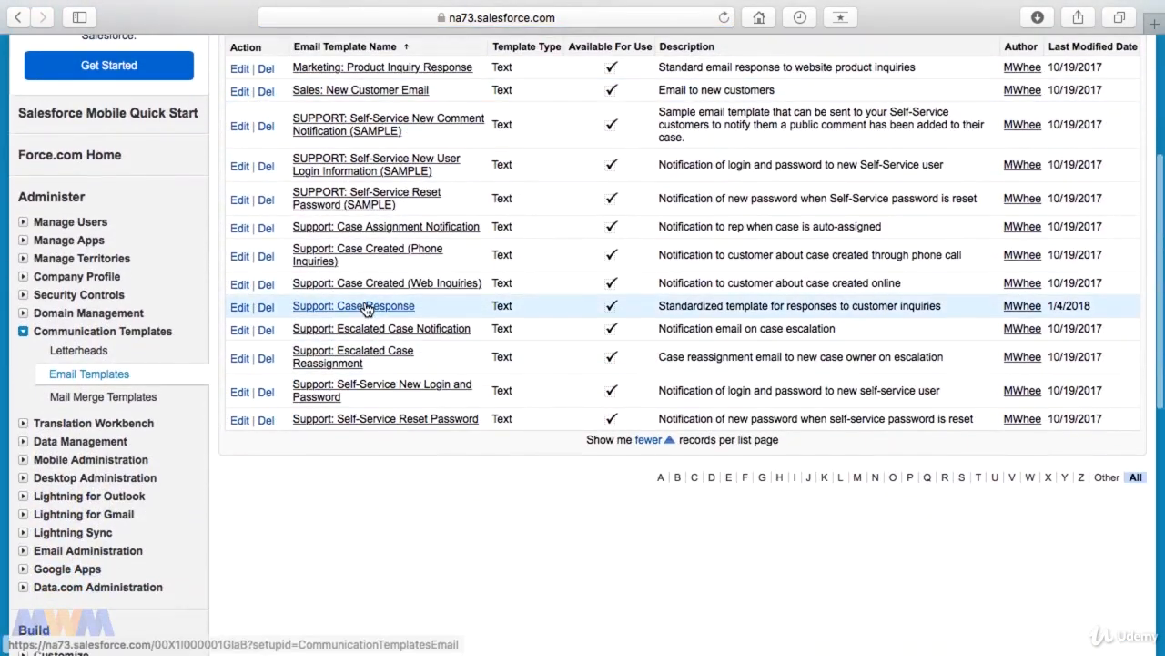
pyautogui.click(373, 255)
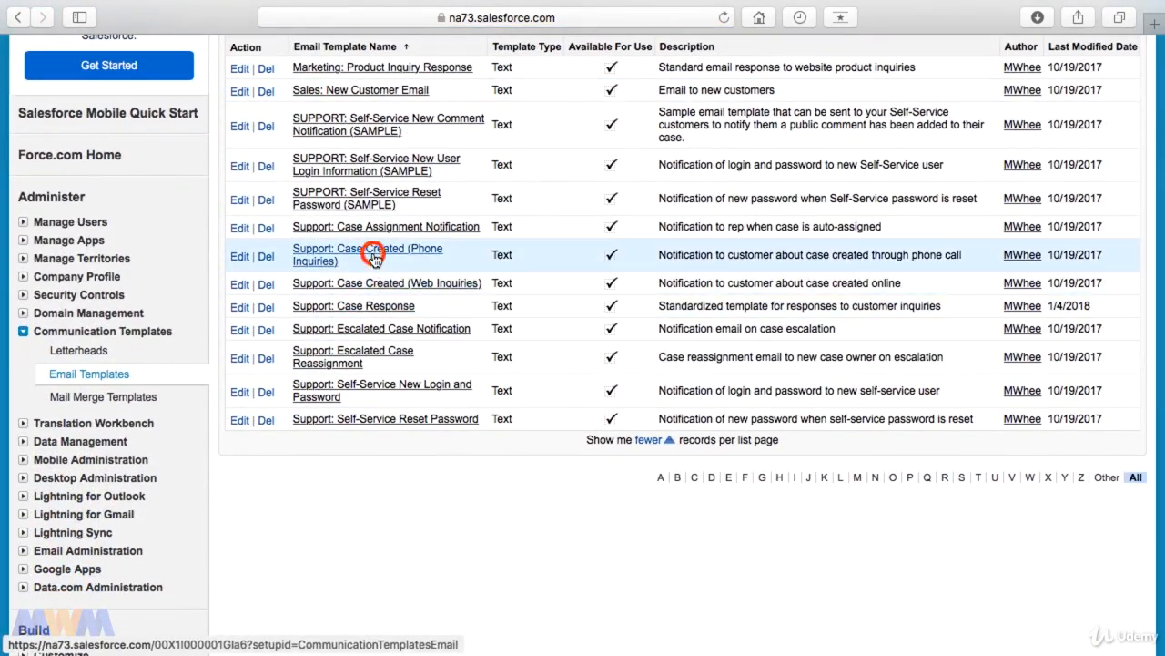
pyautogui.scroll(-6, 431, 285)
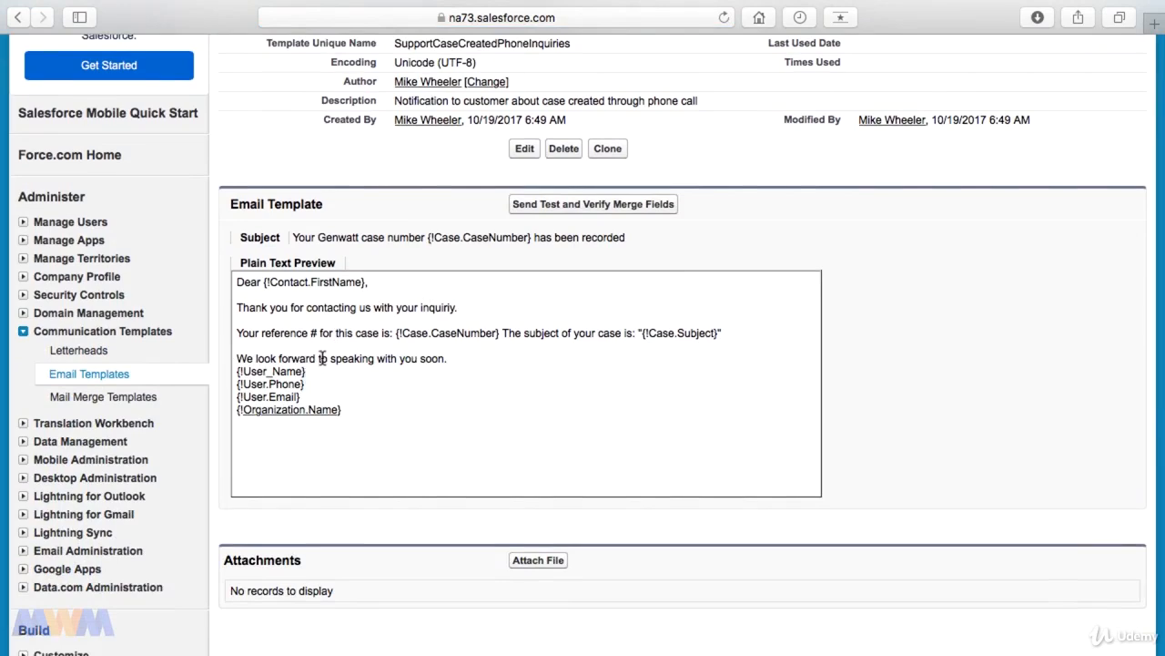
# Examine the case number merge field in the template's subject and the contact, case and user merge fields in its body
pyautogui.click(444, 236)
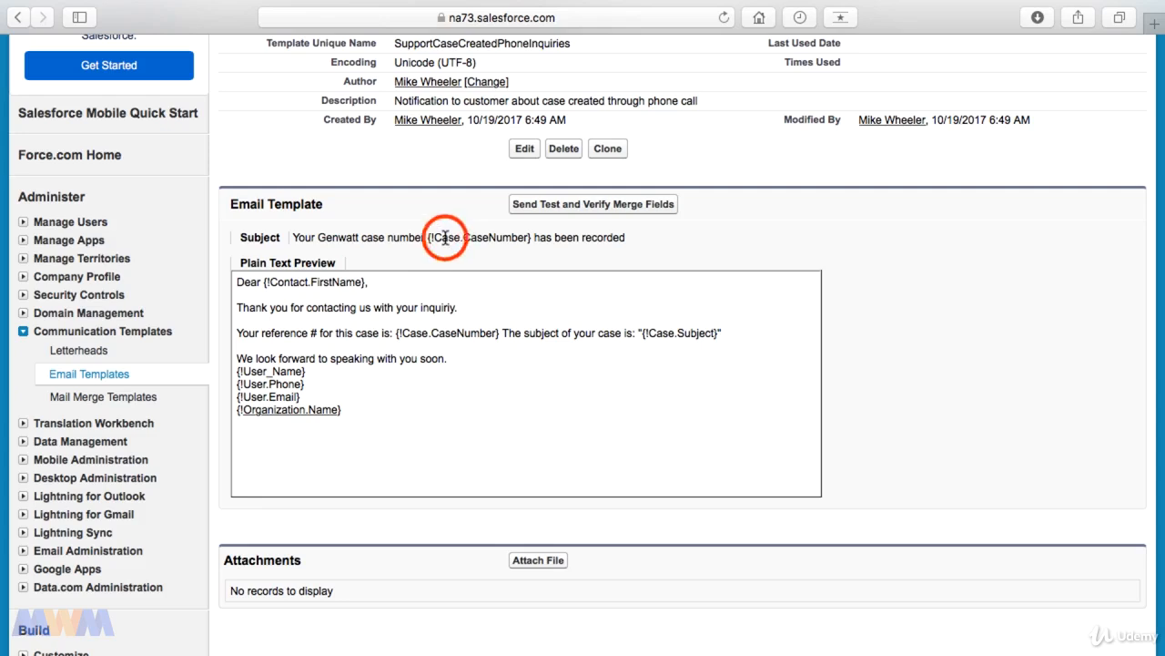
pyautogui.doubleClick(444, 236)
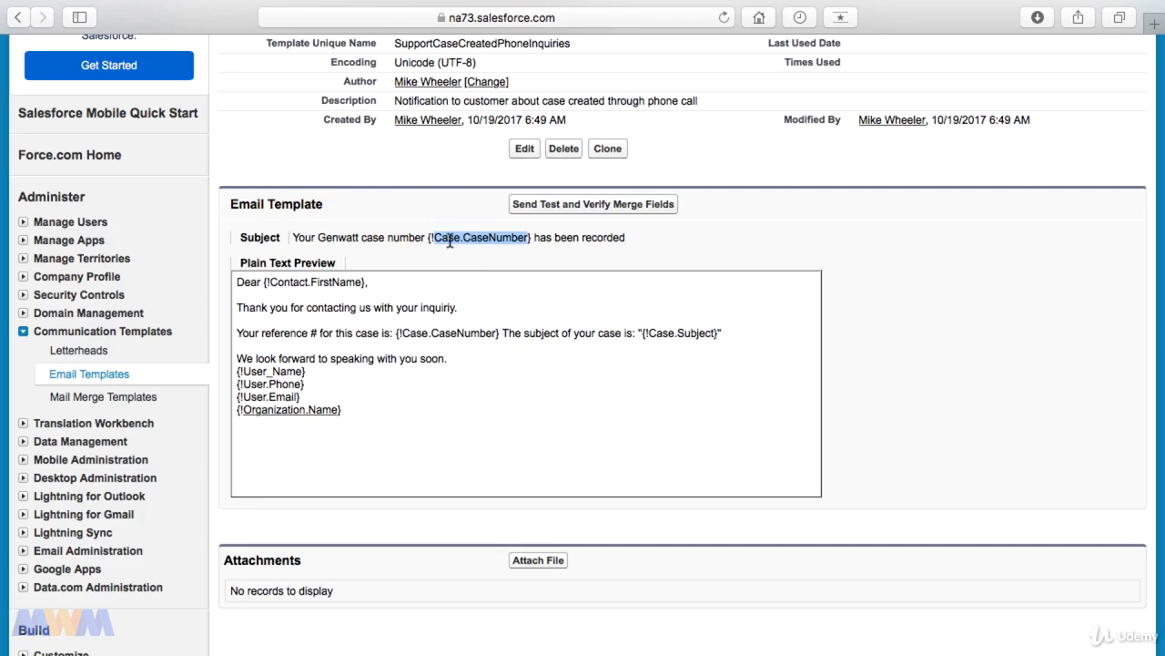
pyautogui.doubleClick(448, 239)
pyautogui.doubleClick(290, 283)
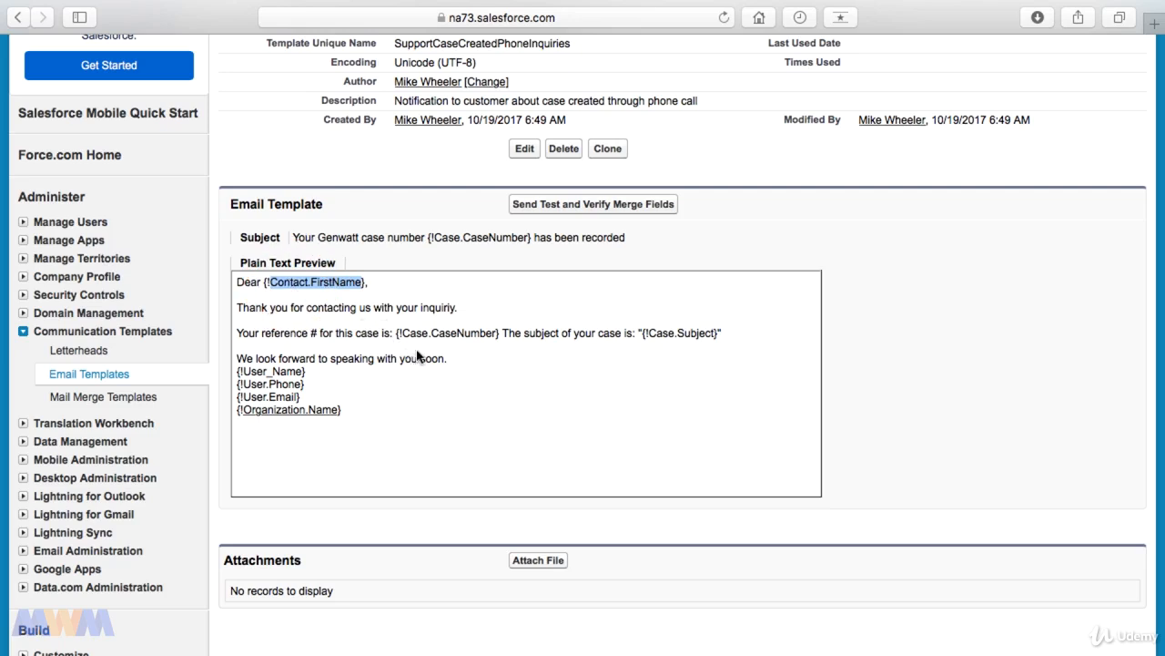
pyautogui.doubleClick(453, 335)
pyautogui.click(698, 335)
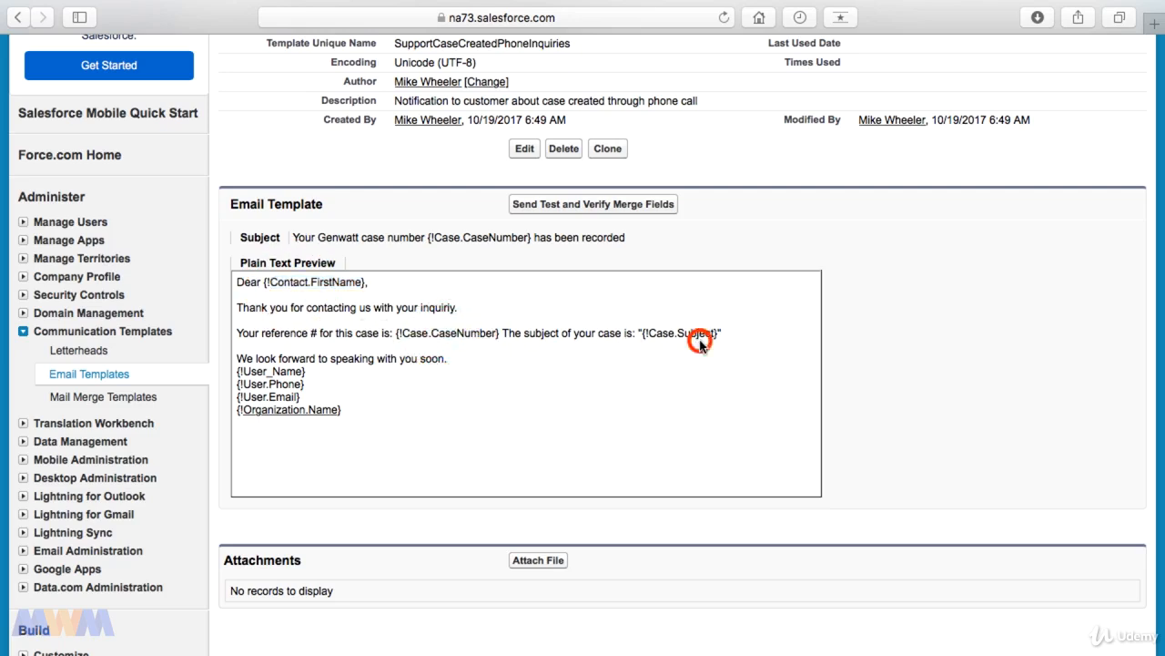
pyautogui.click(285, 371)
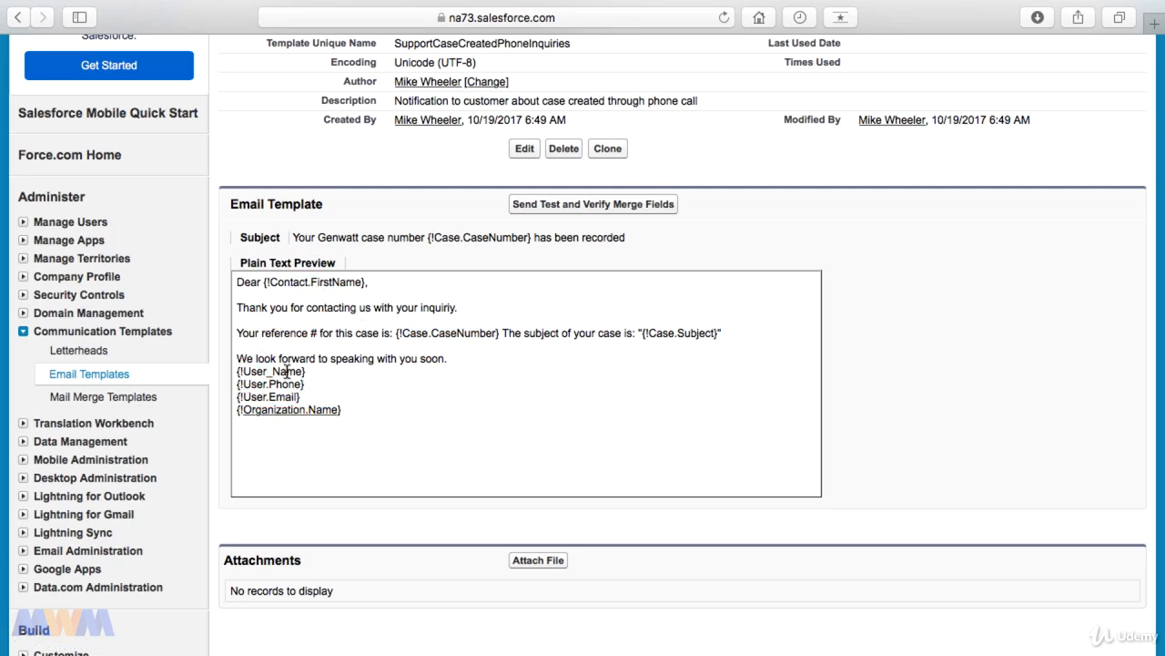